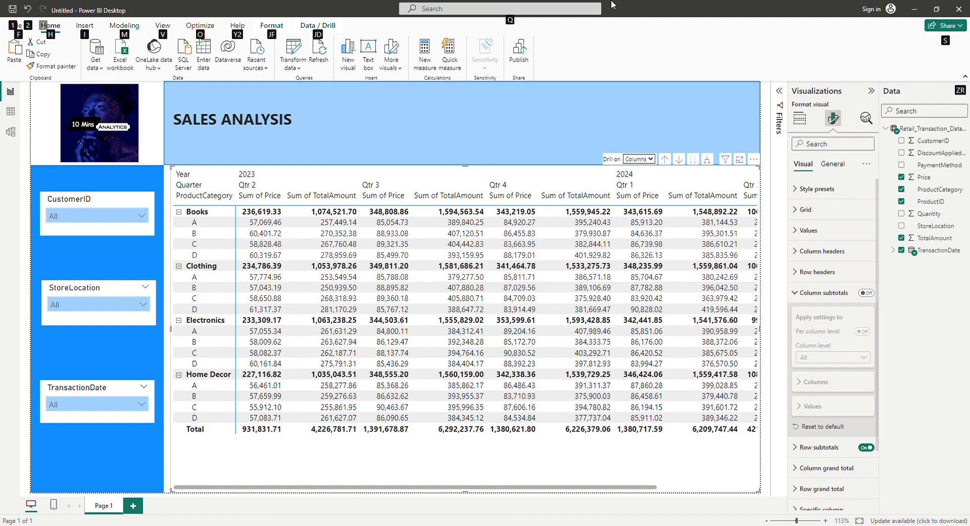
# - Switch to the table view of the retail dataset and start a new calculated table
pyautogui.click(4, 110)
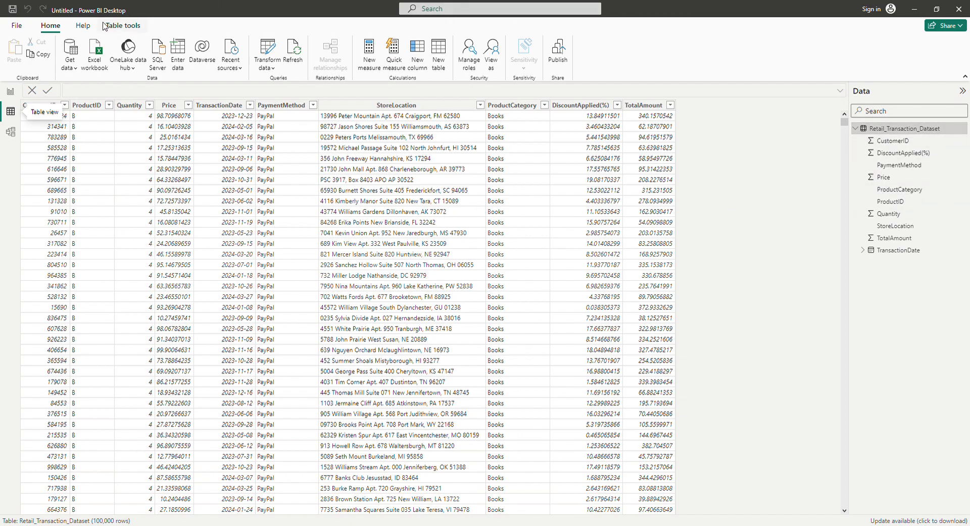
pyautogui.click(120, 28)
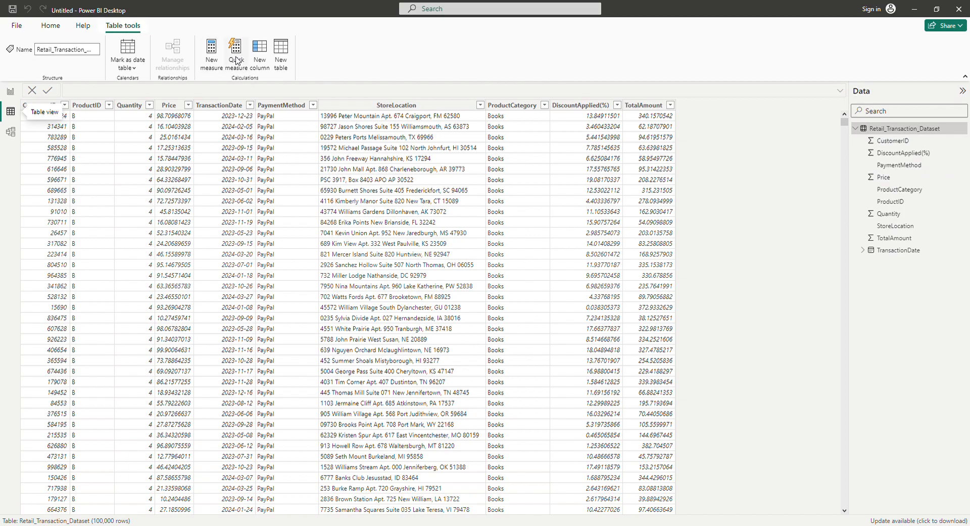
pyautogui.click(283, 61)
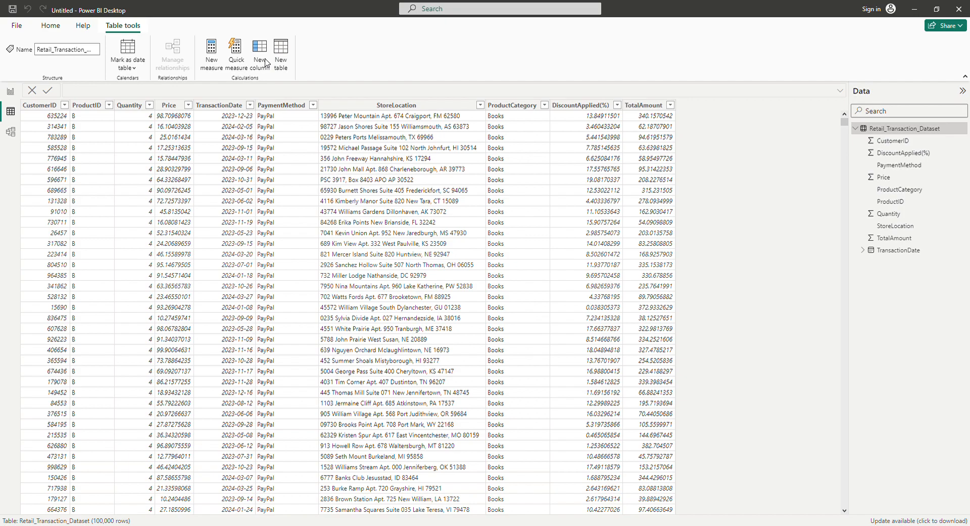
pyautogui.click(267, 63)
pyautogui.click(279, 58)
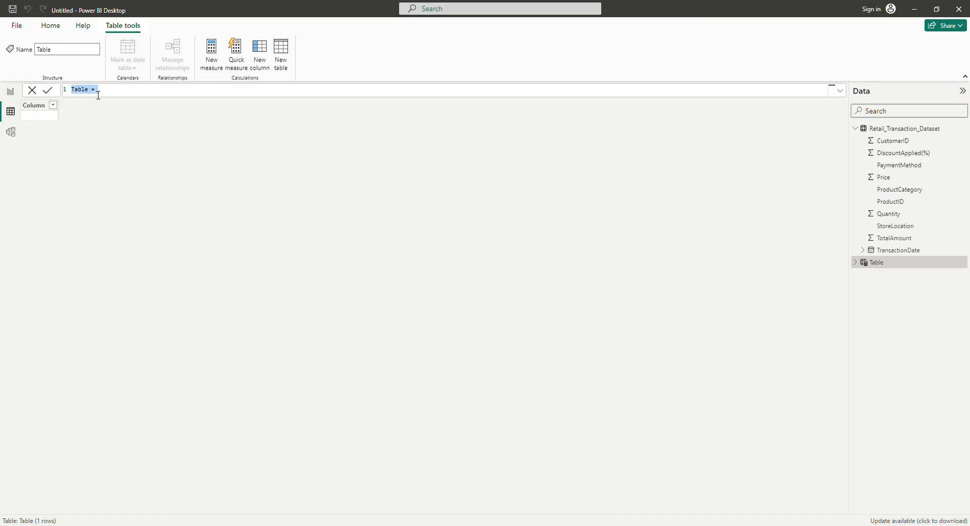
# - Name the calculated table Fiscal_date_dynamic-table and begin its formula with the ADDCOLUMNS function on the second line
pyautogui.press('BackSpace')
pyautogui.write('Fiscal_date_dynami')
pyautogui.write('c-table =')
pyautogui.hotkey('shift', 'Return')
pyautogui.write('a')
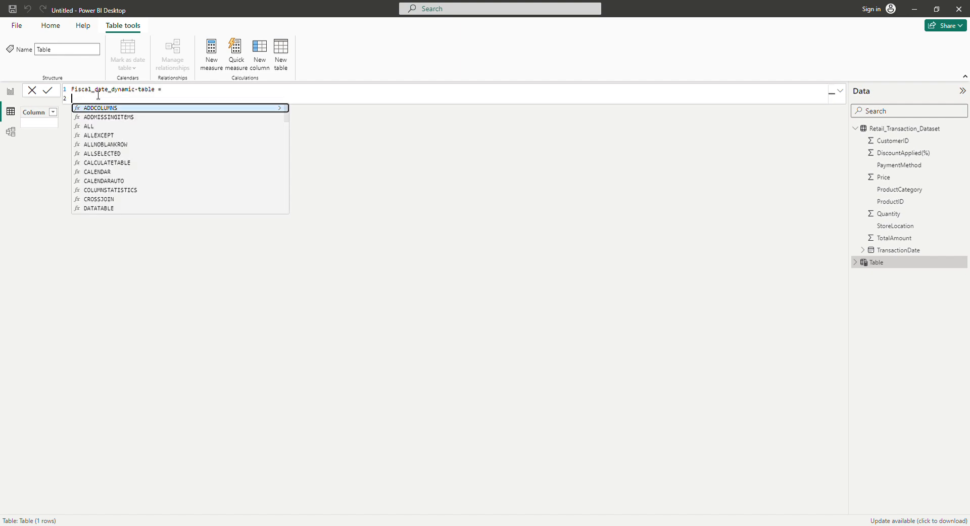
pyautogui.press('Escape')
pyautogui.write('ddcol')
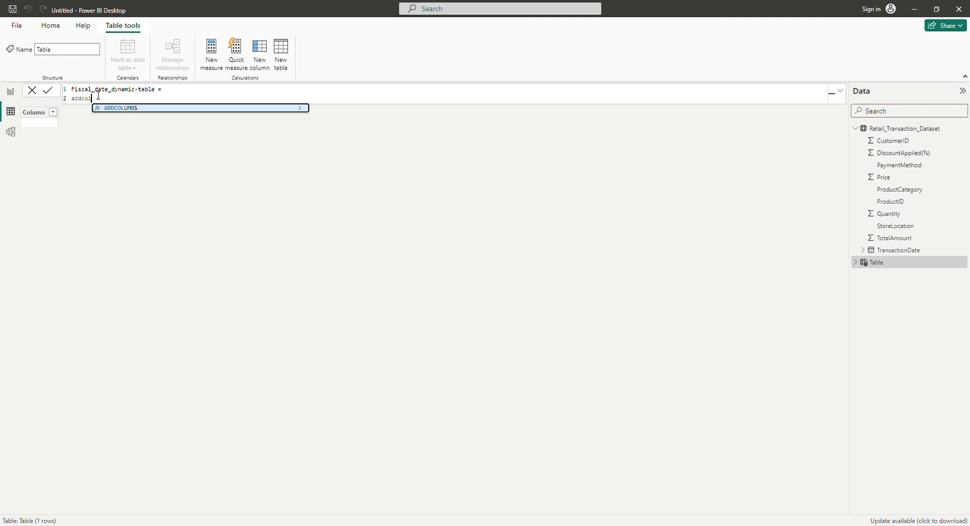
pyautogui.press('Tab')
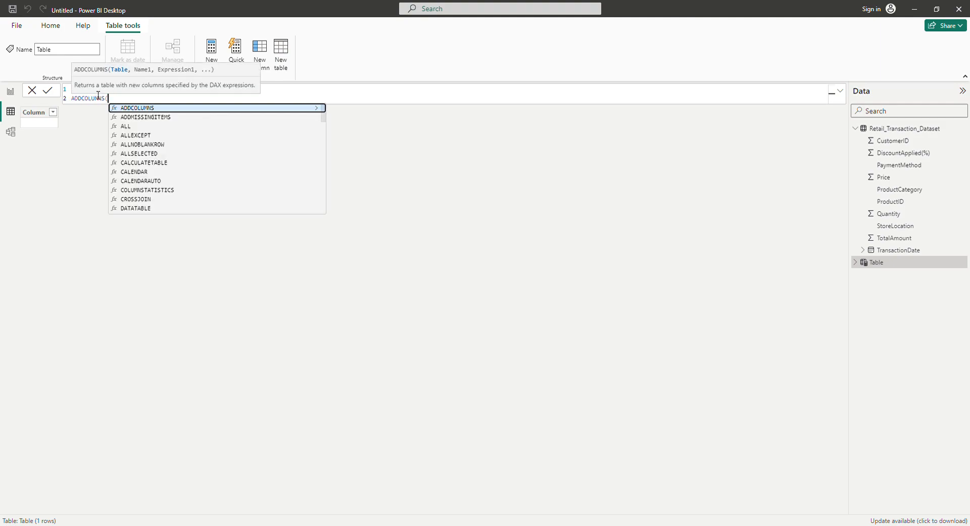
# - Insert the CALENDAR function on a new line as the table argument of ADDCOLUMNS
pyautogui.hotkey('shift', 'Return')
pyautogui.write('calen')
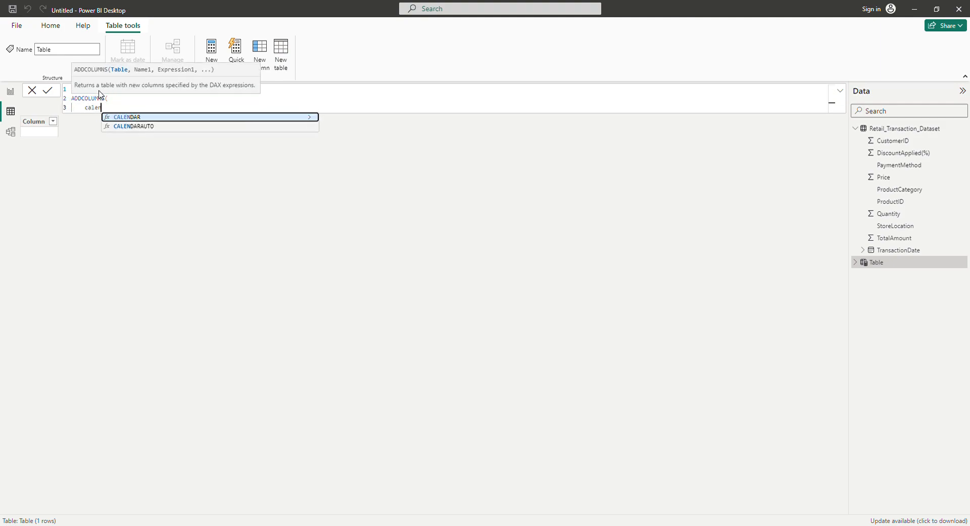
pyautogui.write('der')
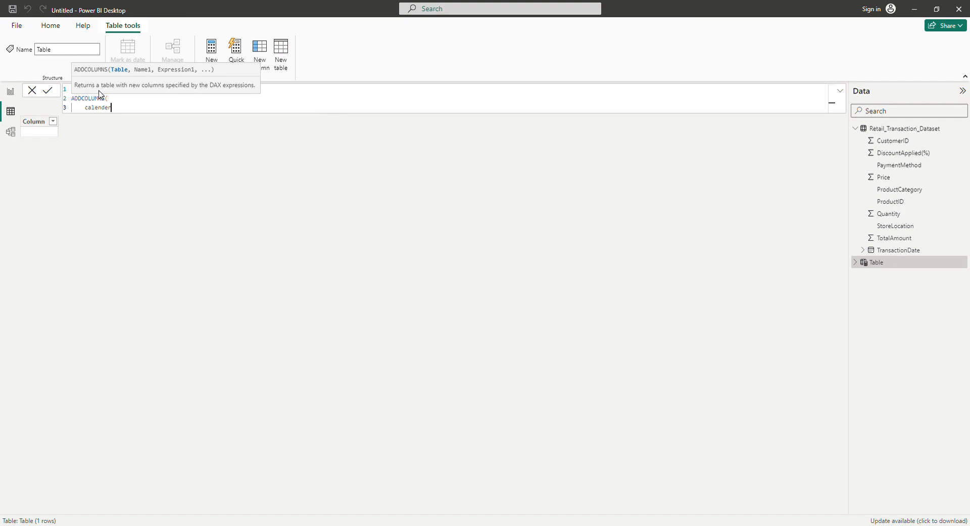
pyautogui.press('BackSpace')
pyautogui.press('BackSpace')
pyautogui.press('Tab')
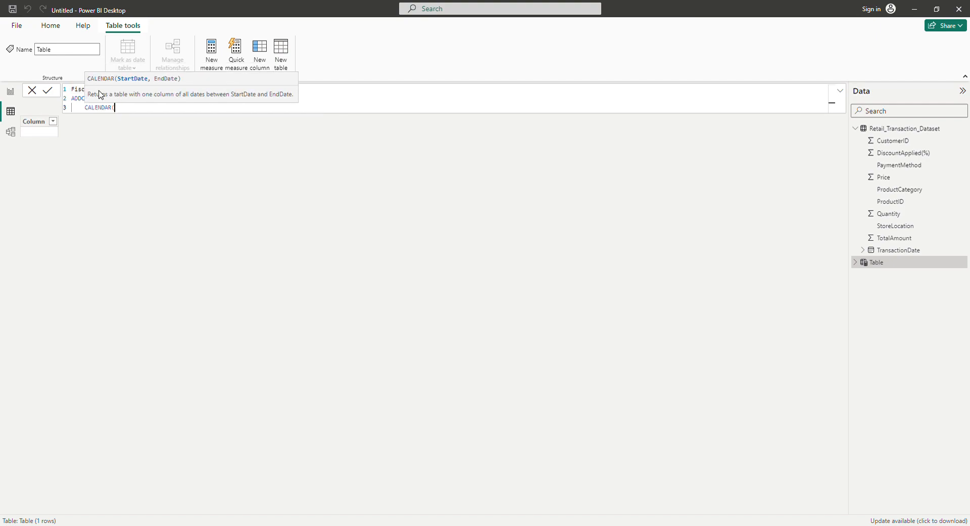
pyautogui.hotkey('shift', 'Return')
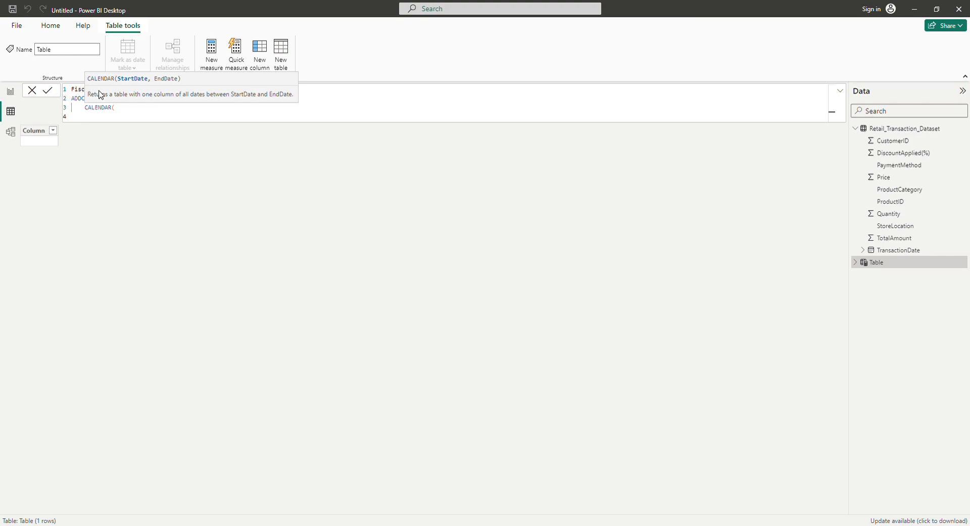
# - Set the calendar's start date to Min(Retail_Transaction_Dataset[TransactionDate]), followed by a comma
pyautogui.write('Min')
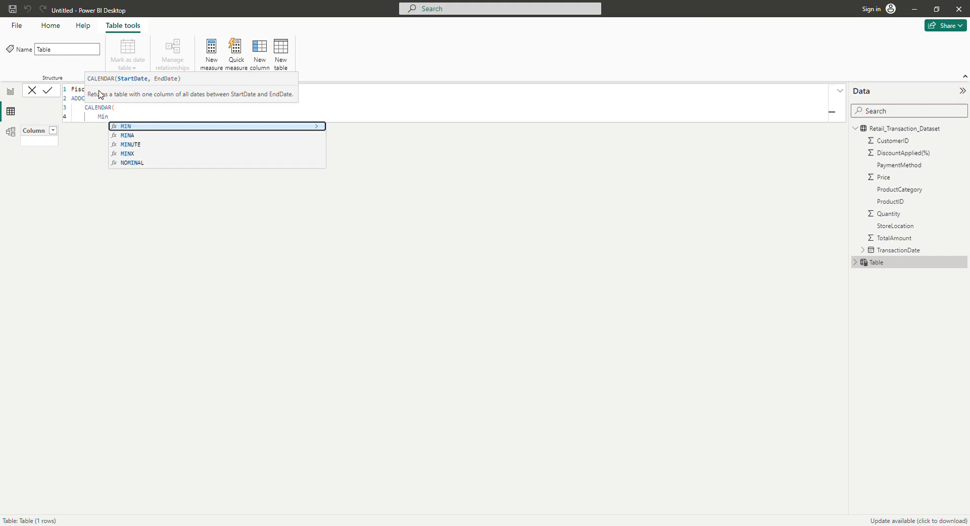
pyautogui.write('(')
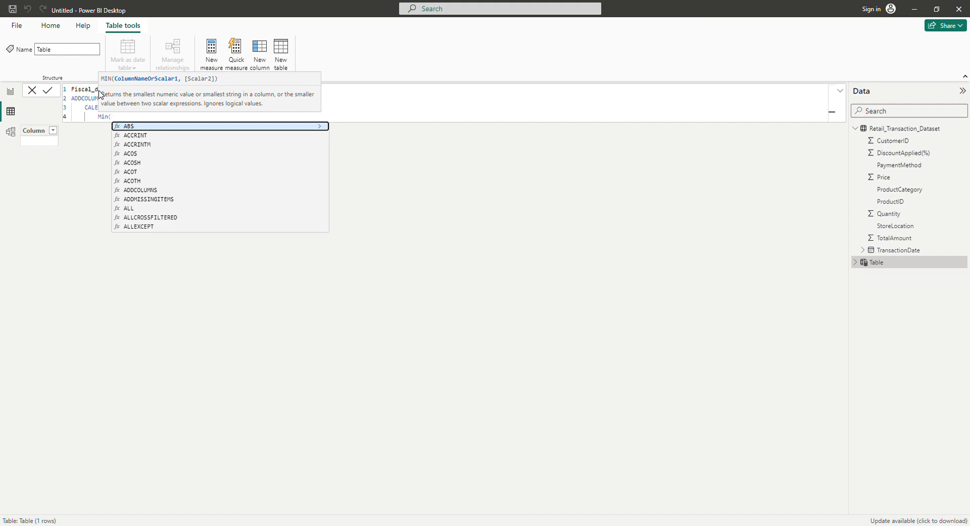
pyautogui.write('re')
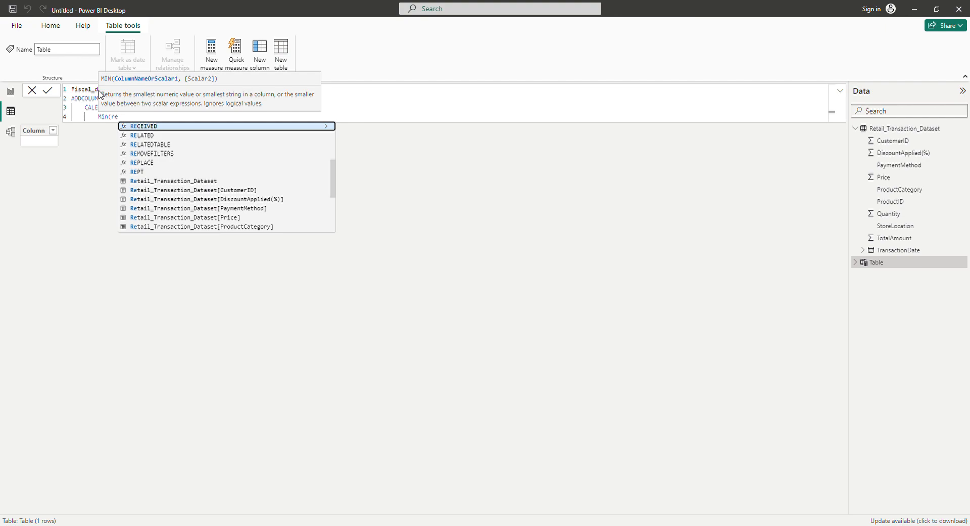
pyautogui.press('BackSpace')
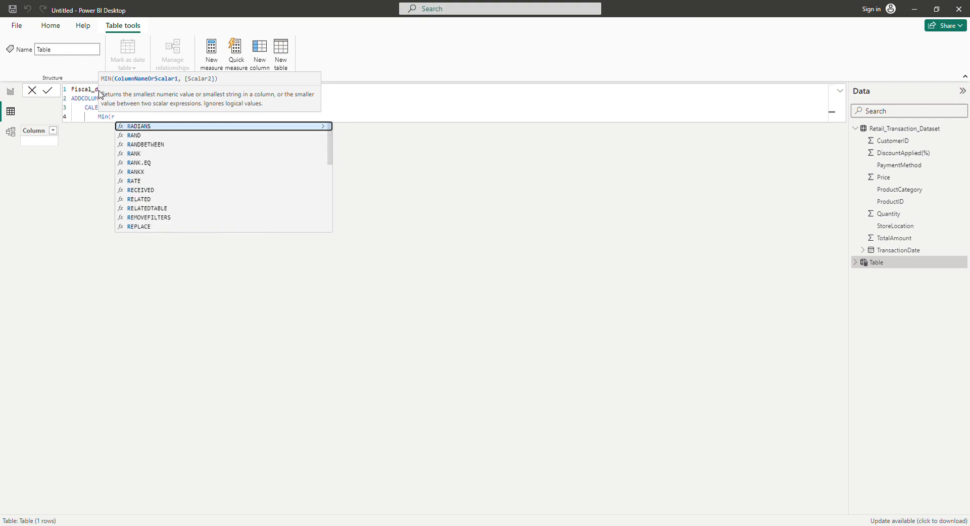
pyautogui.press('BackSpace')
pyautogui.write('date')
pyautogui.press('BackSpace')
pyautogui.press('BackSpace')
pyautogui.press('BackSpace')
pyautogui.press('BackSpace')
pyautogui.write('transa')
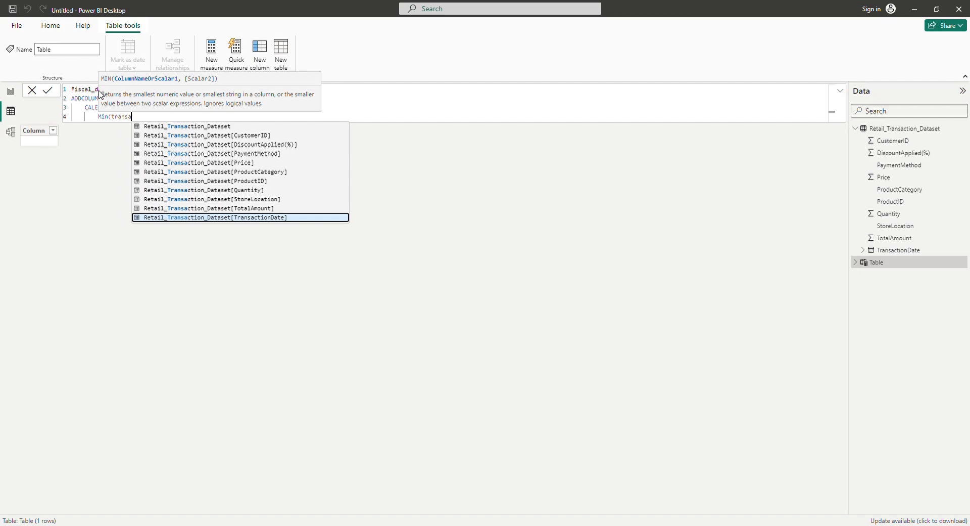
pyautogui.press('Tab')
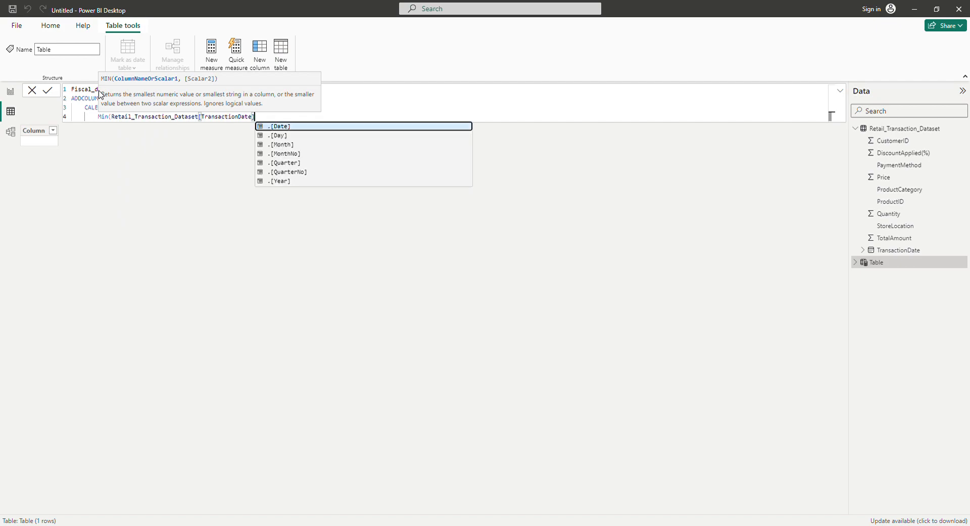
pyautogui.write('),')
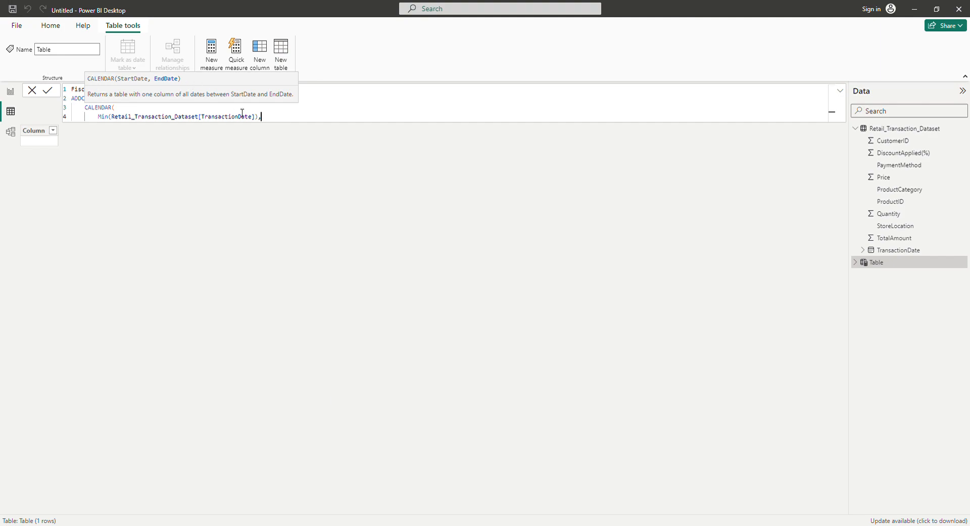
# - Duplicate the Min(Retail_Transaction_Dataset[TransactionDate]) expression onto a new line below it
pyautogui.moveTo(281, 119); pyautogui.dragTo(98, 126)
pyautogui.hotkey('ctrl', 'c')
pyautogui.hotkey('ctrl', 'v')
pyautogui.hotkey('ctrl', 'z')
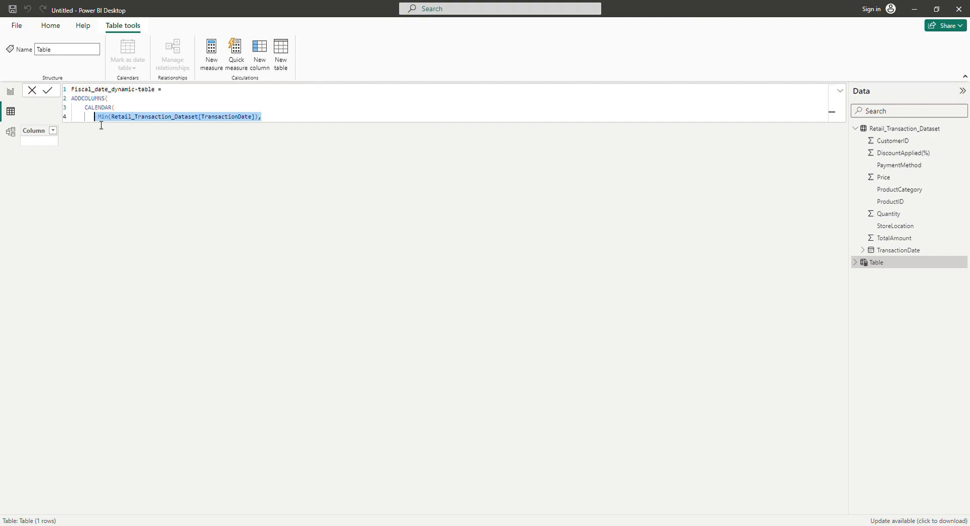
pyautogui.click(282, 119)
pyautogui.hotkey('shift', 'Return')
pyautogui.hotkey('ctrl', 'v')
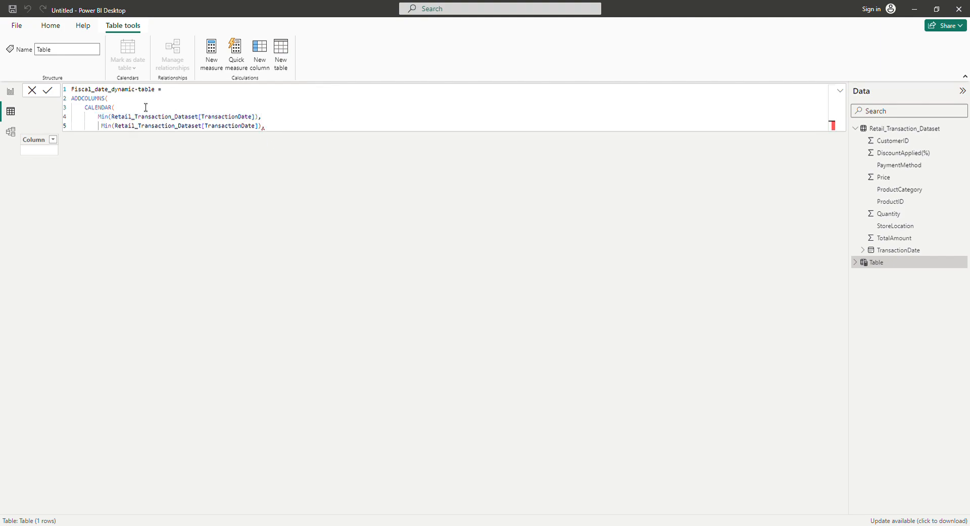
# - Replace Min with the MAX function in the duplicated line so it gives the calendar's end date
pyautogui.click(113, 130)
pyautogui.press('BackSpace')
pyautogui.press('BackSpace')
pyautogui.press('BackSpace')
pyautogui.press('BackSpace')
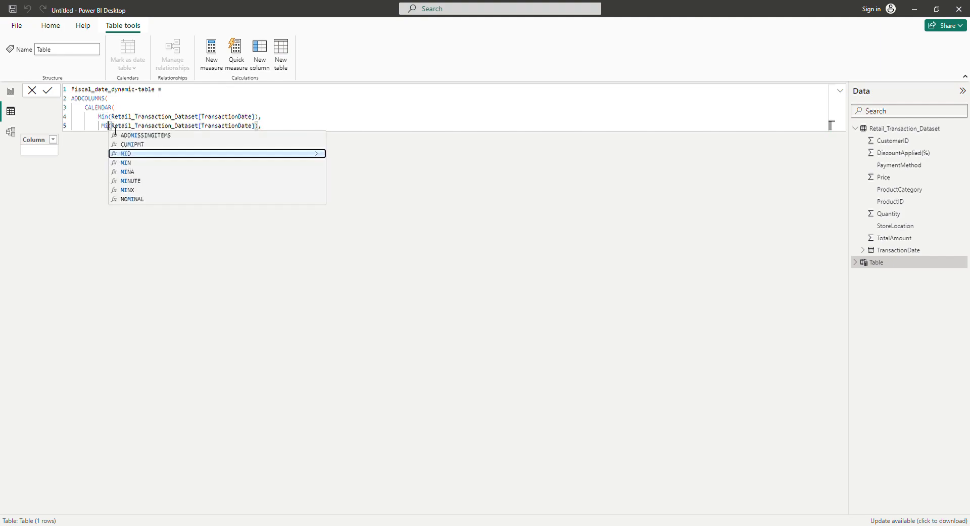
pyautogui.write('max')
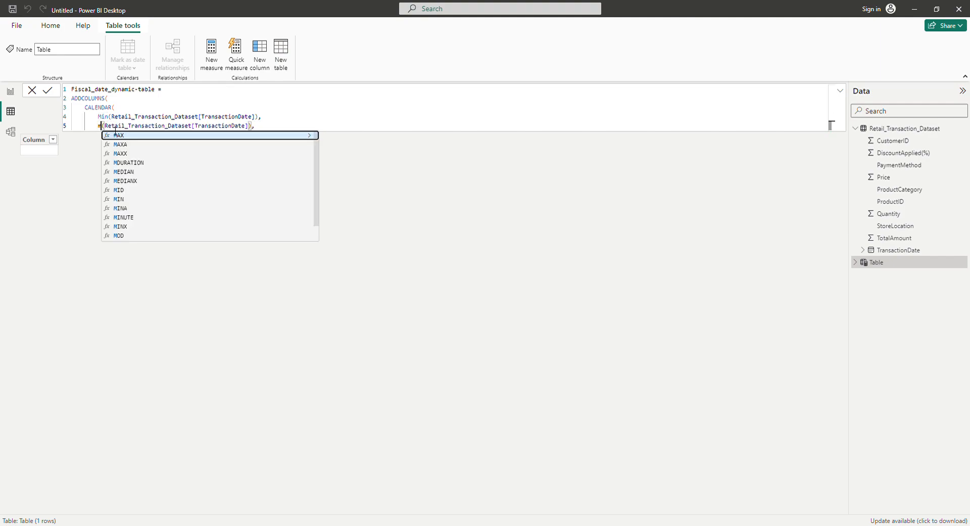
pyautogui.press('BackSpace')
pyautogui.write('z')
pyautogui.press('BackSpace')
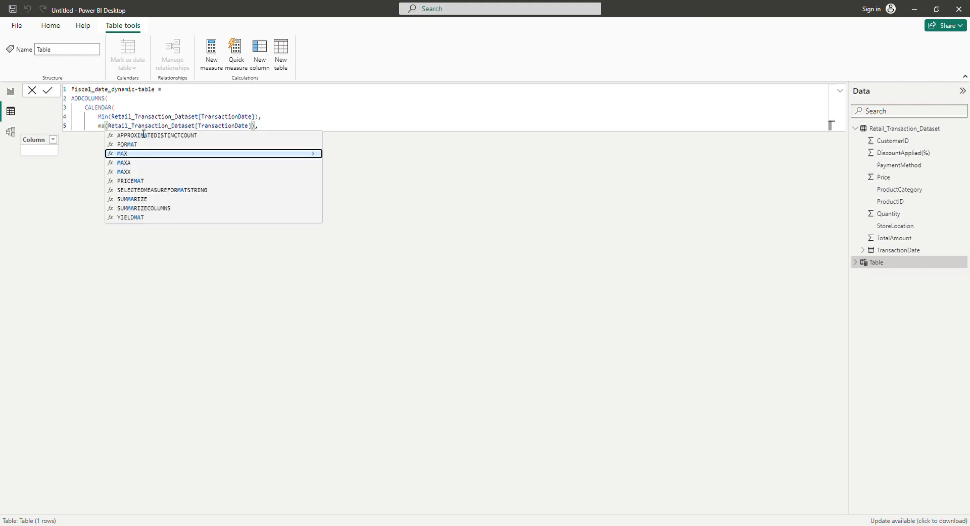
pyautogui.press('Tab')
# - Close the CALENDAR function after the MAX expression and follow it with a comma
pyautogui.click(273, 130)
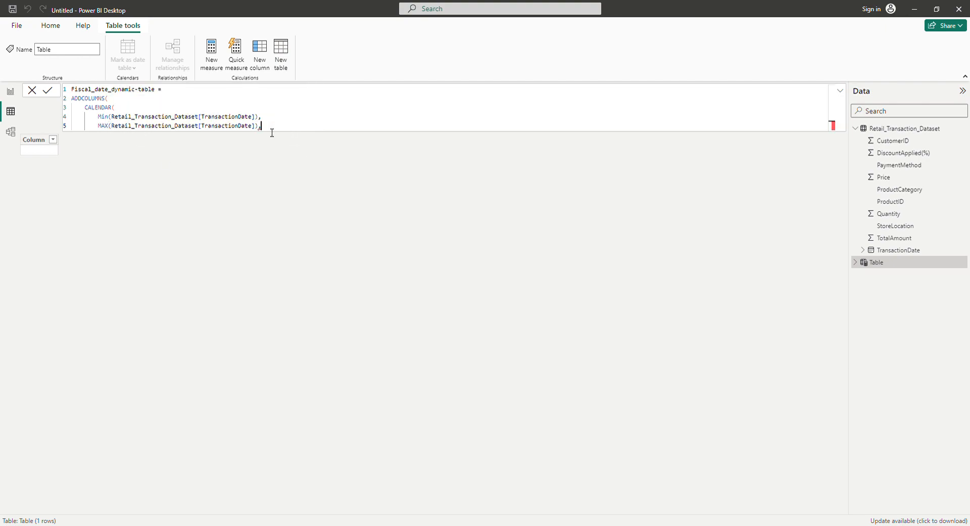
pyautogui.press('BackSpace')
pyautogui.write('),')
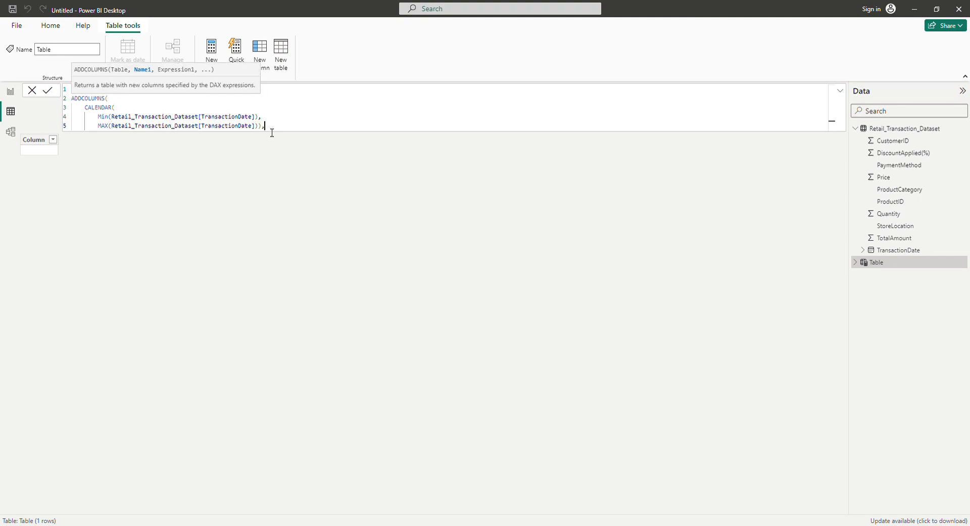
pyautogui.click(456, 162)
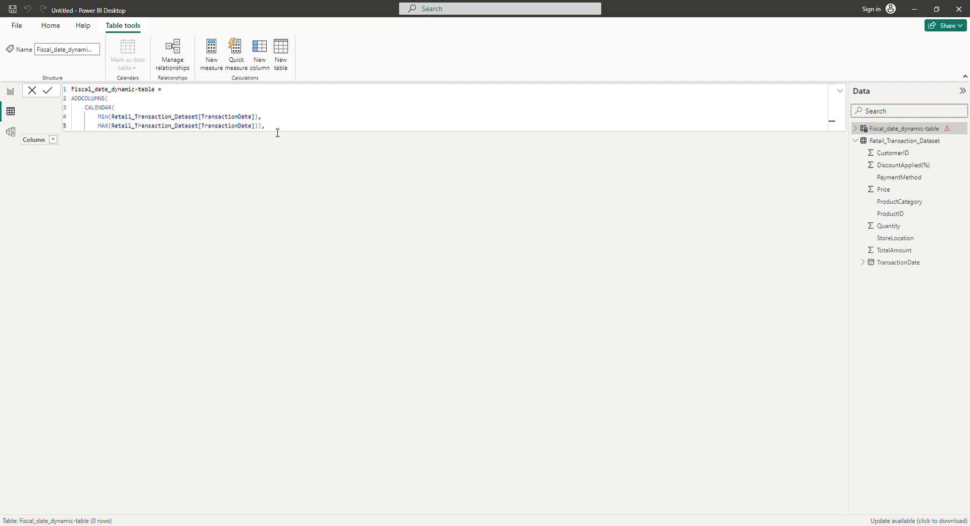
pyautogui.write(')')
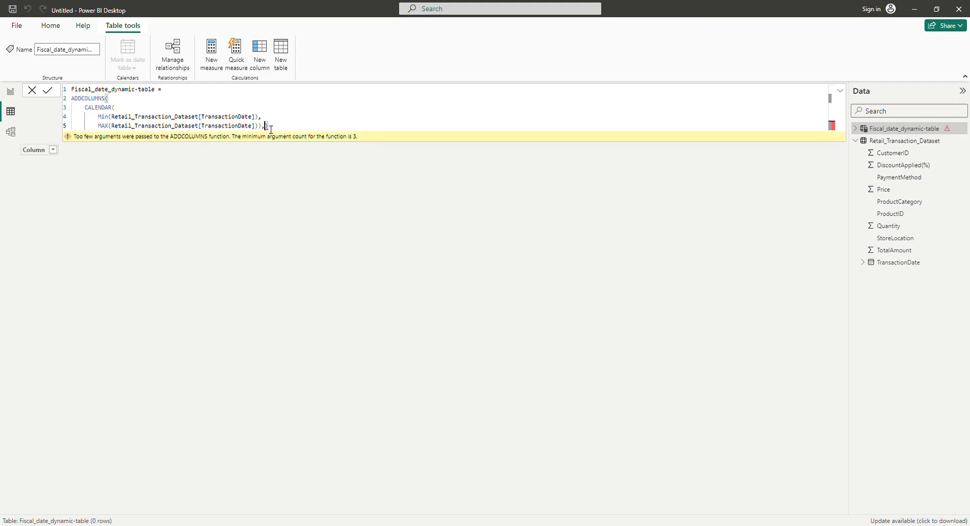
pyautogui.press('BackSpace')
pyautogui.press('Right')
pyautogui.write(',')
# - Add a "Year" column defined as YEAR([Date]) on a new line of ADDCOLUMNS, followed by a comma
pyautogui.press('Return')
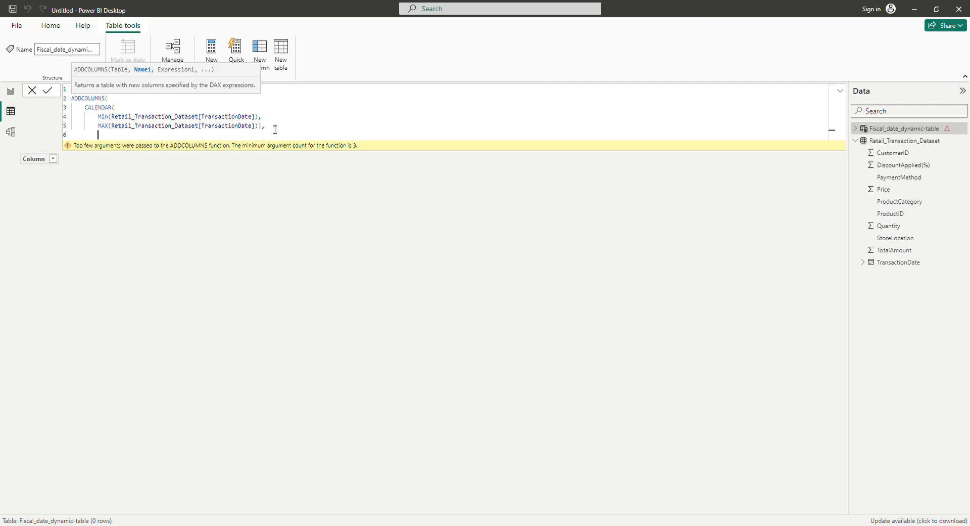
pyautogui.write('"Year", YEAR(')
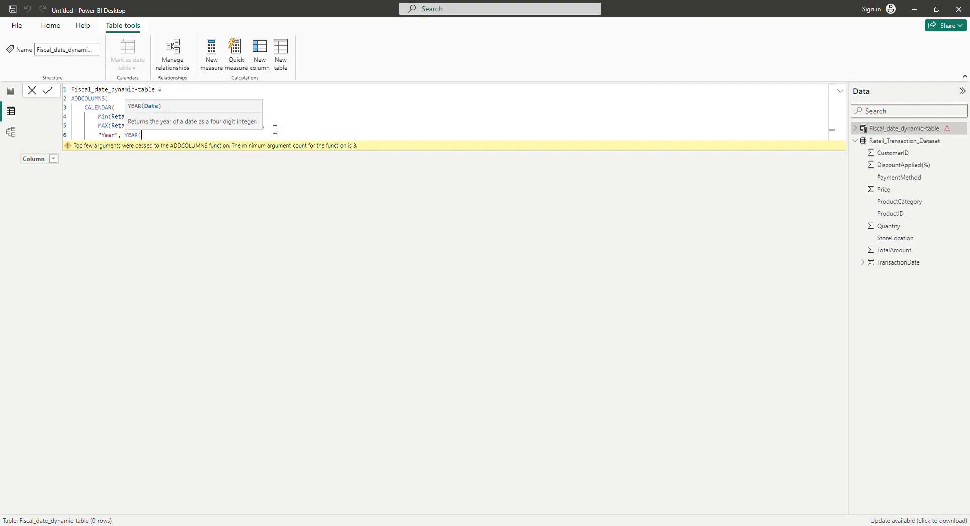
pyautogui.write('[')
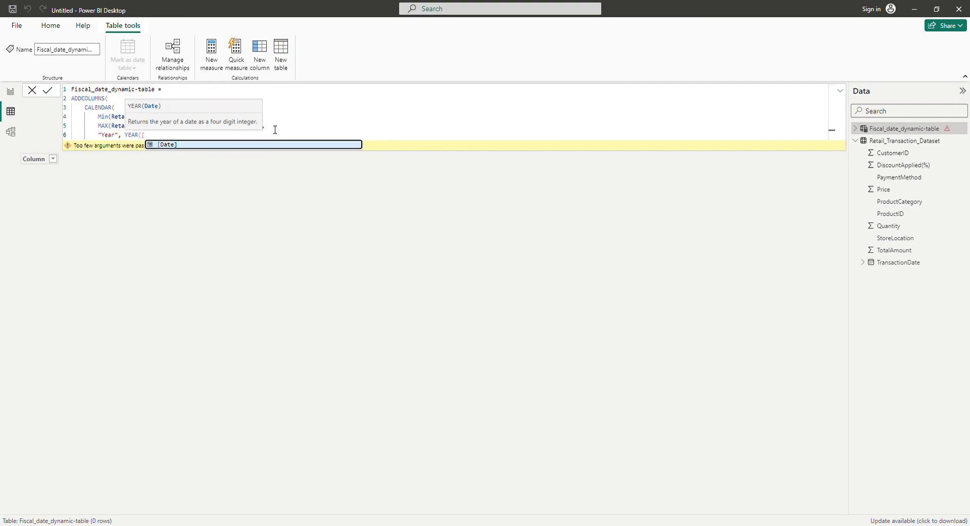
pyautogui.press('Tab')
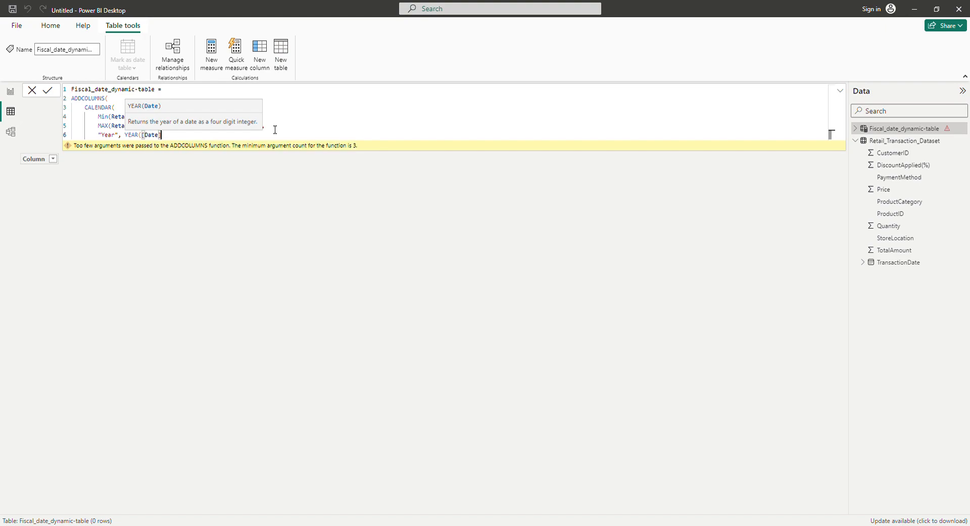
pyautogui.write(')')
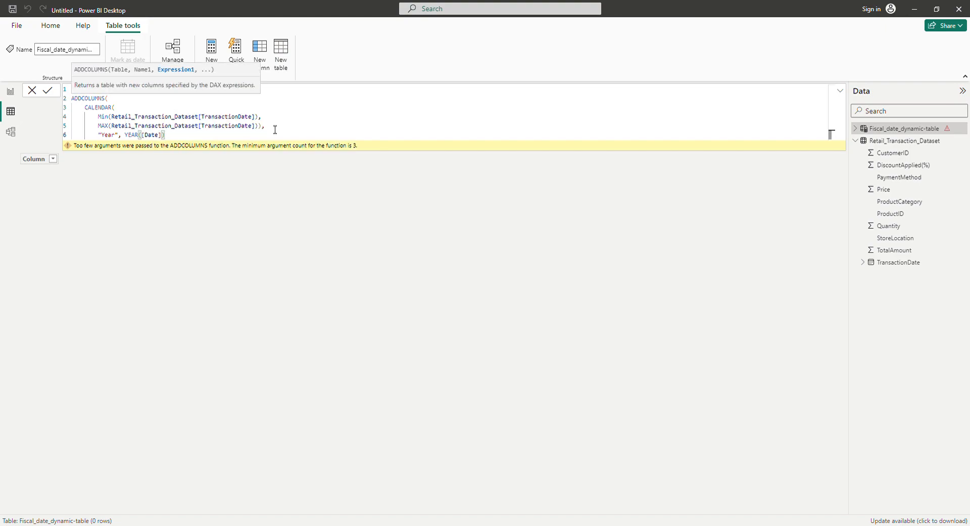
pyautogui.write(',')
pyautogui.press('Escape')
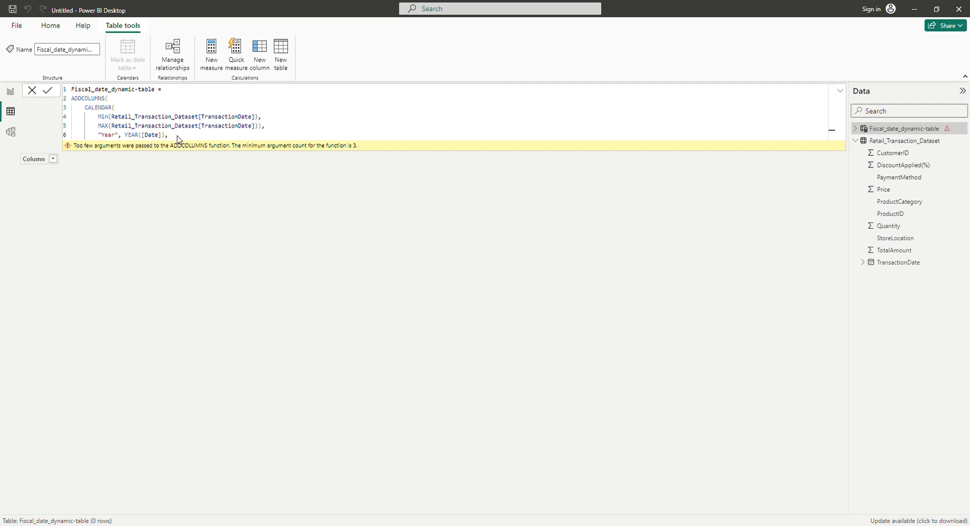
pyautogui.write(')')
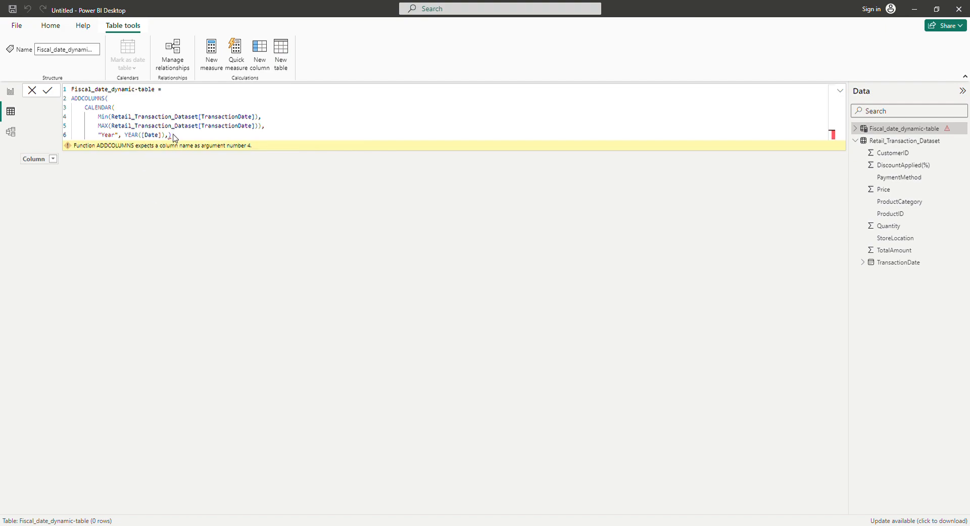
pyautogui.tripleClick(178, 141)
pyautogui.click(178, 140)
pyautogui.press('BackSpace')
# - Start a "quarter" column on a new line of ADDCOLUMNS, using the FORMAT function for its expression
pyautogui.hotkey('shift', 'Return')
pyautogui.write('"quarter')
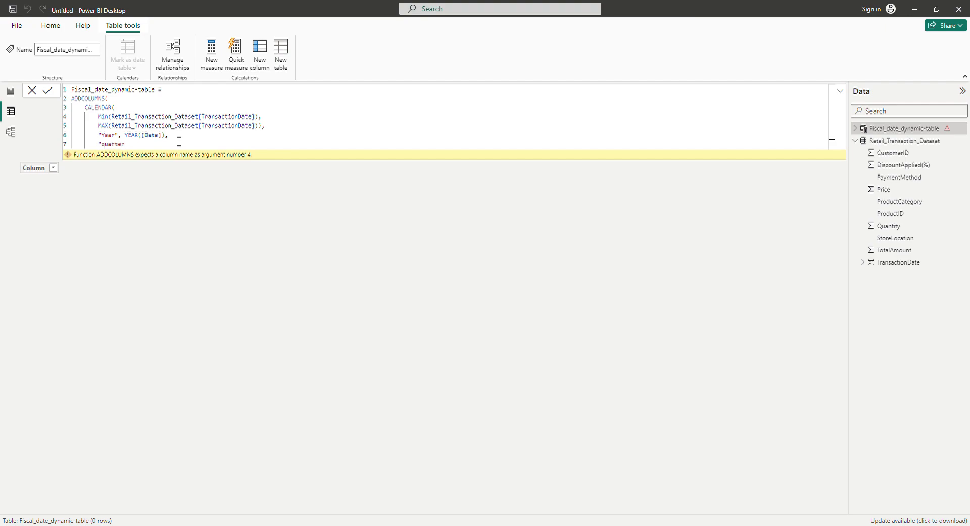
pyautogui.write('", ')
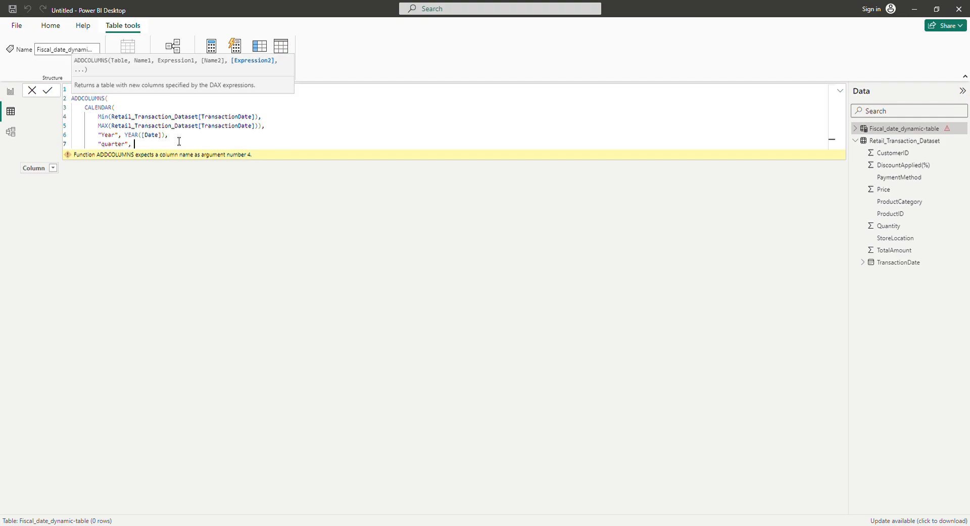
pyautogui.write('Format')
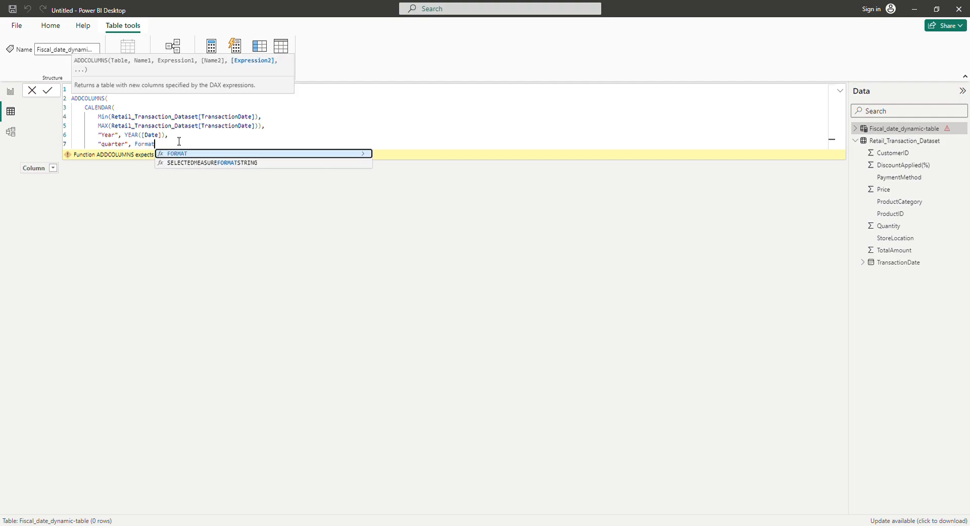
pyautogui.press('Tab')
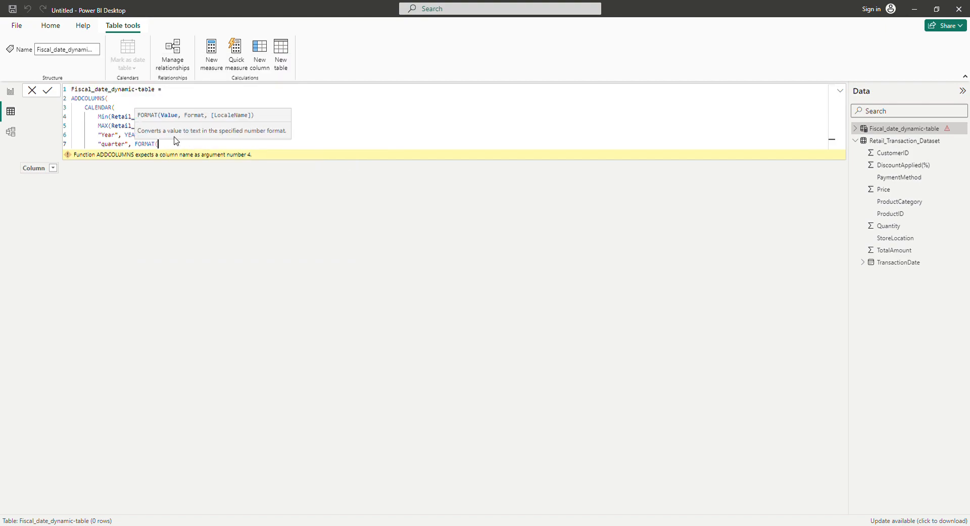
# - Insert "Q" & in front of the FORMAT function in the "quarter" column's expression
pyautogui.hotkey('ctrl', 'Left')
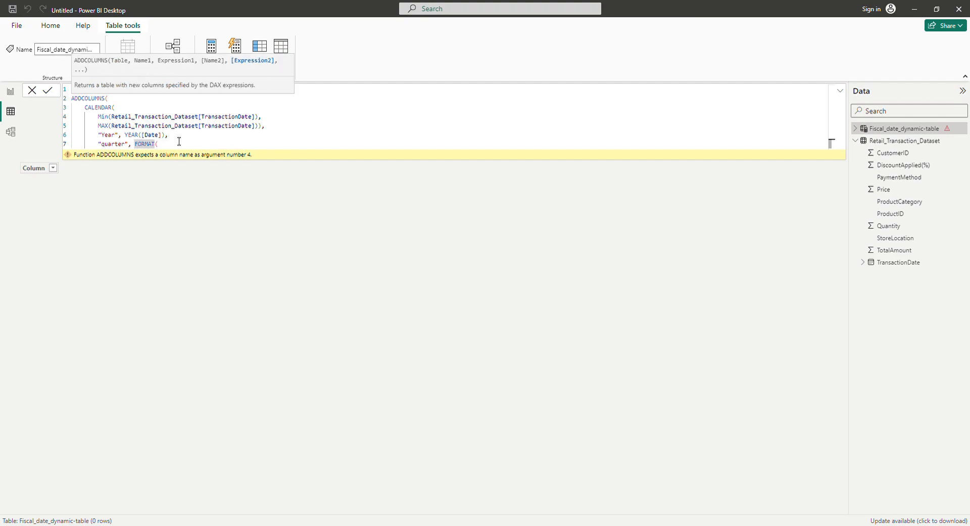
pyautogui.write('"Q" &')
pyautogui.press('Right')
pyautogui.press('Right')
pyautogui.press('Right')
pyautogui.press('Right')
pyautogui.press('Right')
pyautogui.press('Right')
pyautogui.press('Right')
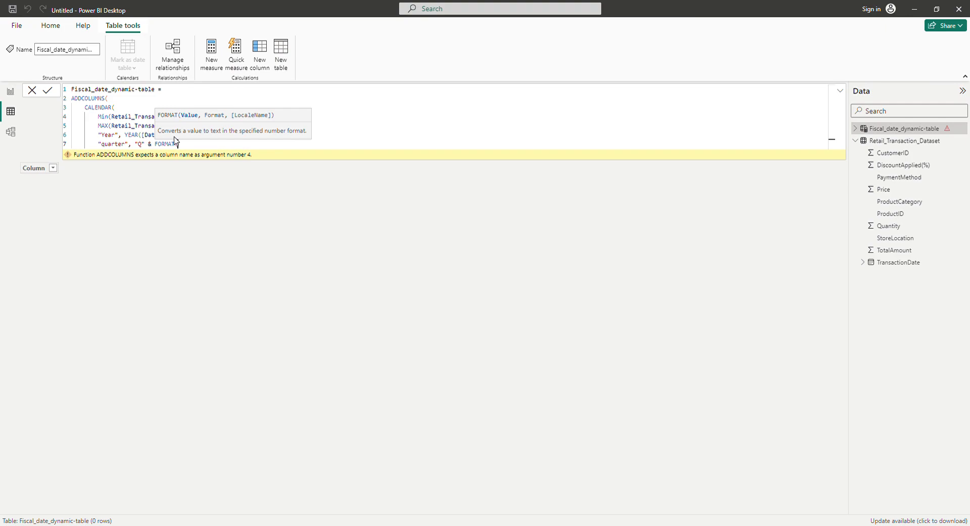
# - Complete the quarter FORMAT function with [Date] and the format "Q", closing it and adding a comma
pyautogui.write('[')
pyautogui.press('Tab')
pyautogui.write('"Q")')
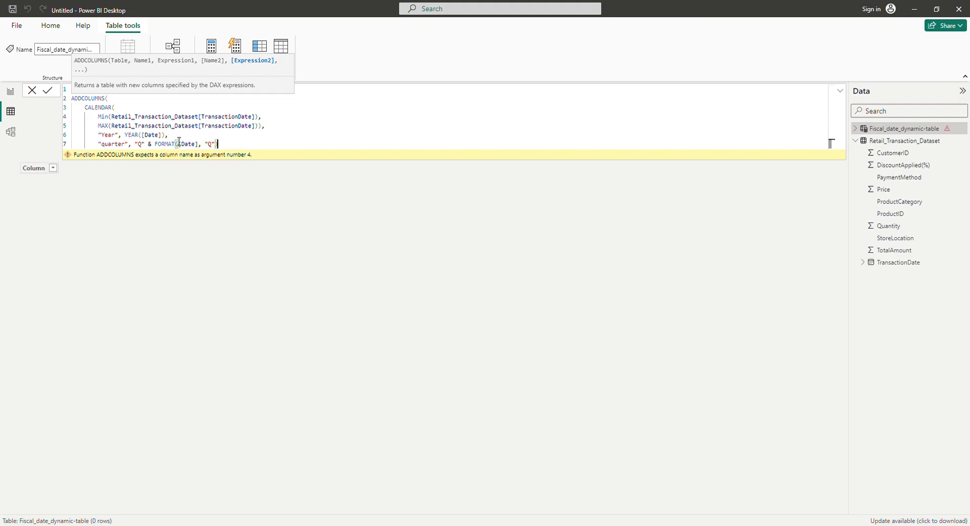
pyautogui.write(',')
# - Start a MonthNum column on a new line of ADDCOLUMNS, using the Format function for its expression
pyautogui.hotkey('shift', 'Return')
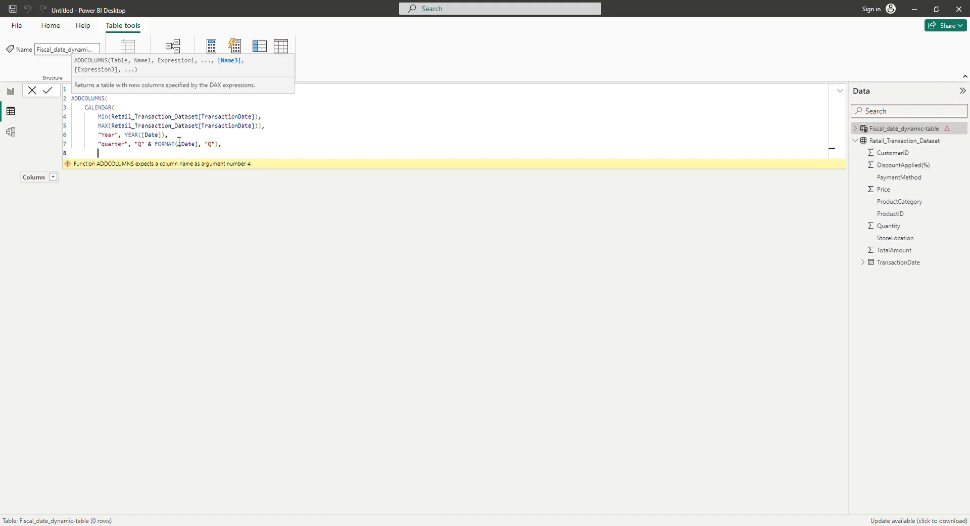
pyautogui.write("'Month")
pyautogui.write('Num')
pyautogui.write('", Foe')
pyautogui.write(',m')
pyautogui.press('BackSpace')
pyautogui.press('BackSpace')
pyautogui.write('mat')
pyautogui.write('(')
pyautogui.write('"Date')
pyautogui.write('"')
pyautogui.press('BackSpace')
pyautogui.press('BackSpace')
pyautogui.press('BackSpace')
pyautogui.press('BackSpace')
pyautogui.press('BackSpace')
pyautogui.press('BackSpace')
# - Begin the date column reference inside Format and replace the single quote before MonthNum with a double quote
pyautogui.write('[date')
pyautogui.doubleClick(106, 154)
pyautogui.press('BackSpace')
pyautogui.write('"')
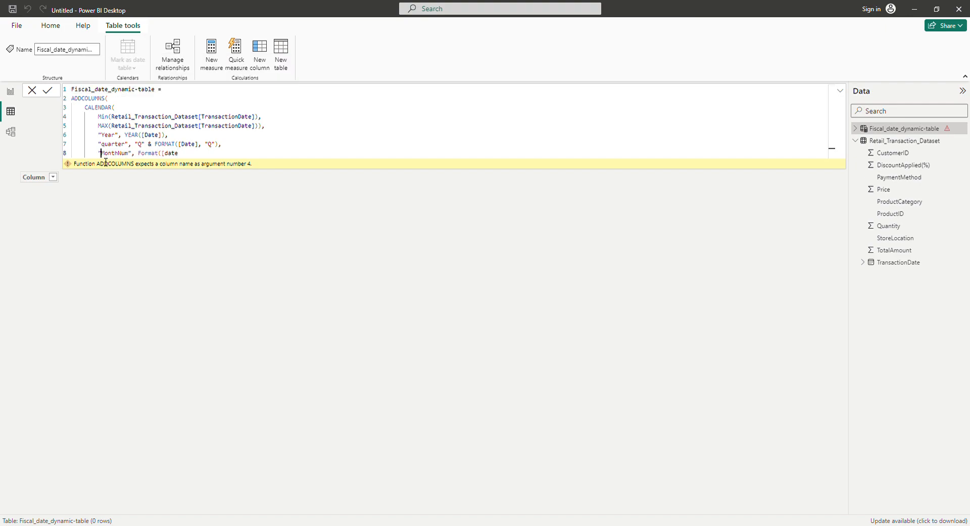
# - Complete the MonthNum Format function with [Date] and the format "MMMM", closing it and adding a comma
pyautogui.doubleClick(185, 158)
pyautogui.write('dat')
pyautogui.press('Tab')
pyautogui.write(',')
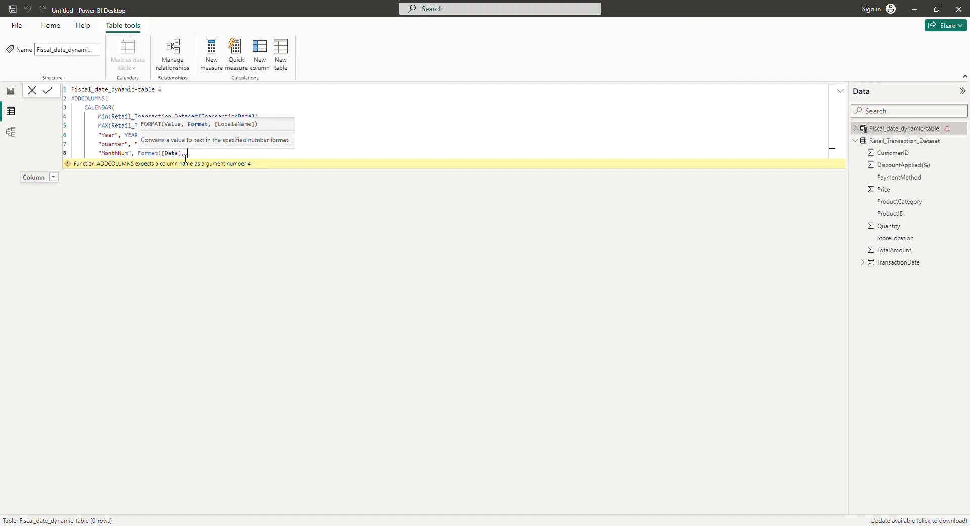
pyautogui.write(' "MMMM')
pyautogui.write('),')
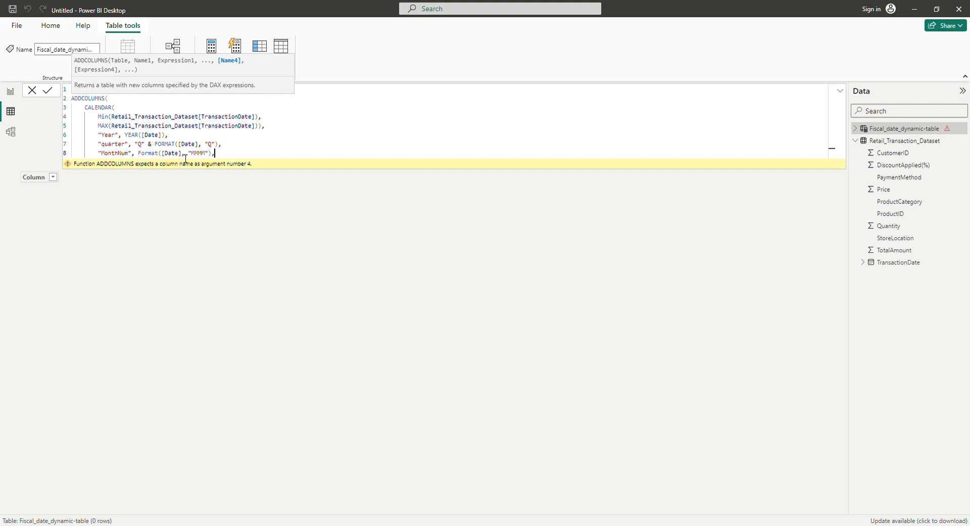
# - Duplicate the "MonthNum" column definition onto a new line below it
pyautogui.hotkey('shift', 'Return')
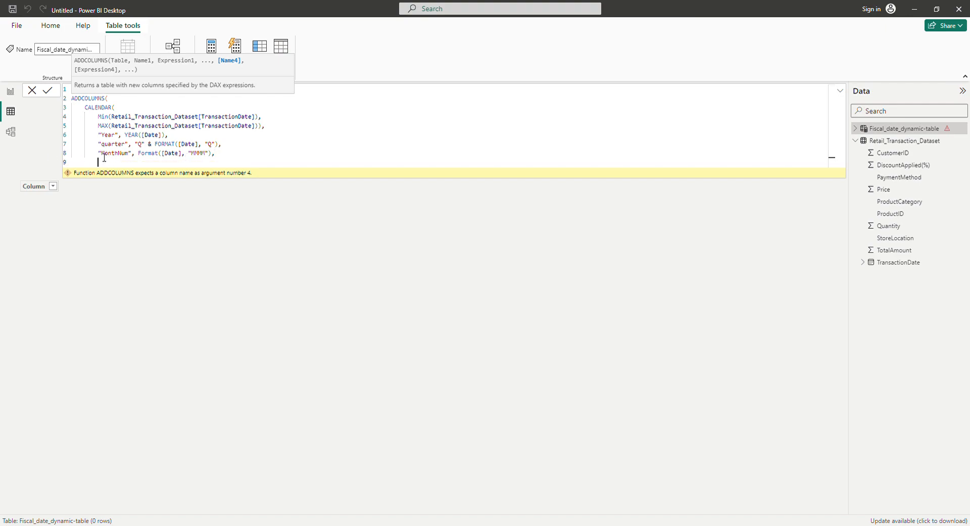
pyautogui.moveTo(97, 153); pyautogui.dragTo(216, 158)
pyautogui.hotkey('ctrl', 'c')
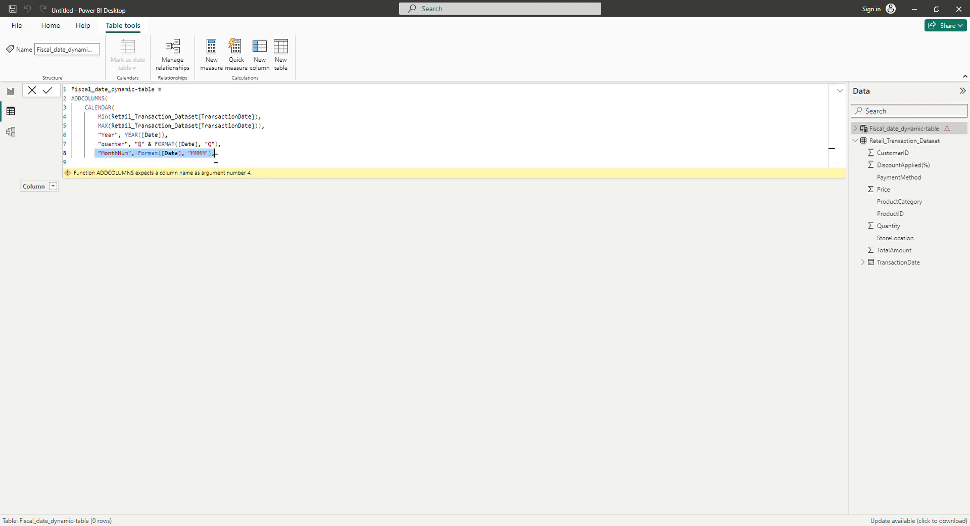
pyautogui.click(104, 166)
pyautogui.write('V')
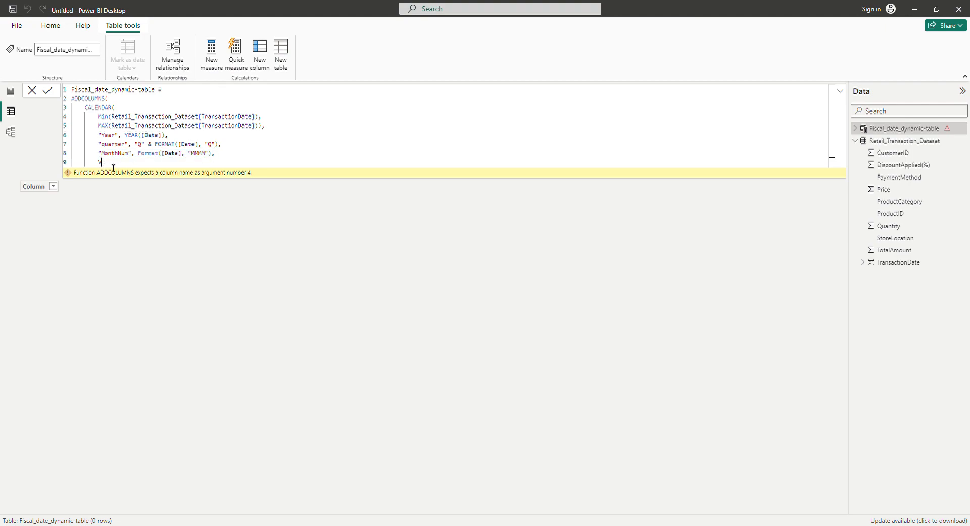
pyautogui.press('BackSpace')
pyautogui.hotkey('ctrl', 'v')
# - Rename the column in the duplicated definition to "MonthName"
pyautogui.click(135, 165)
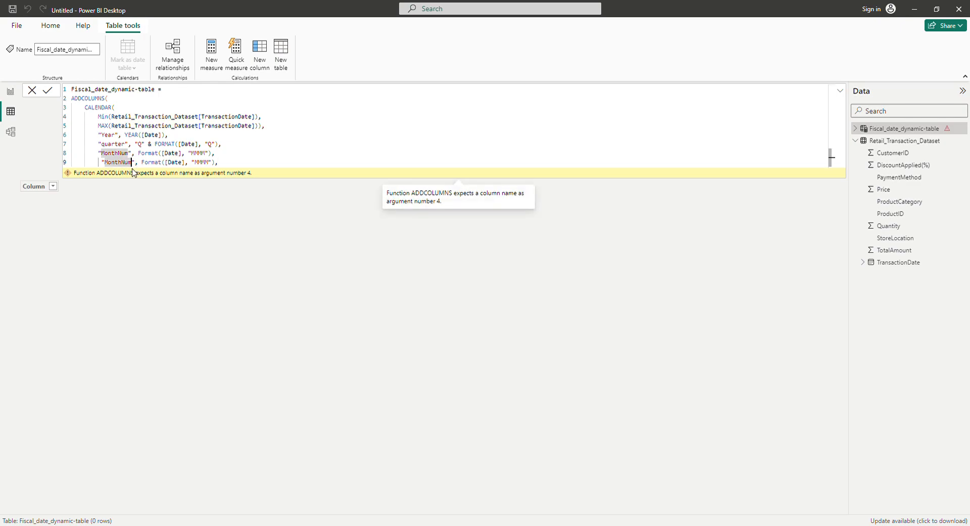
pyautogui.press('BackSpace')
pyautogui.press('BackSpace')
pyautogui.write('ame')
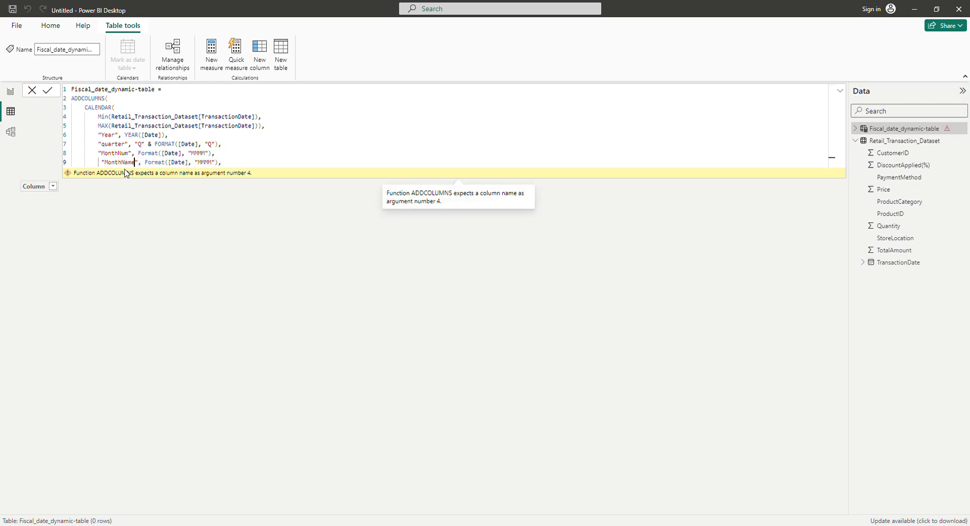
# - Set the MonthName column's format string to "mmmm" and remove the extra space before its name
pyautogui.doubleClick(207, 163)
pyautogui.press('BackSpace')
pyautogui.write('mmmm')
pyautogui.click(238, 166)
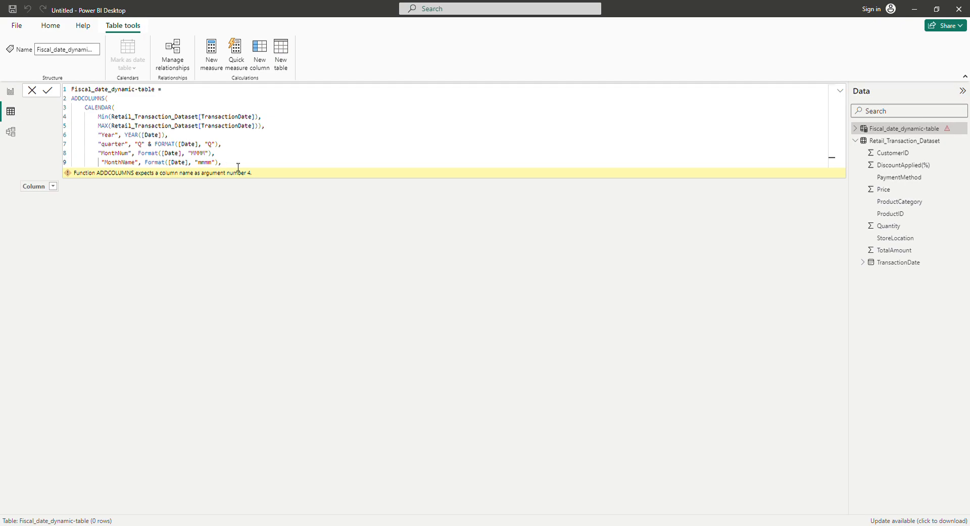
pyautogui.press('Return')
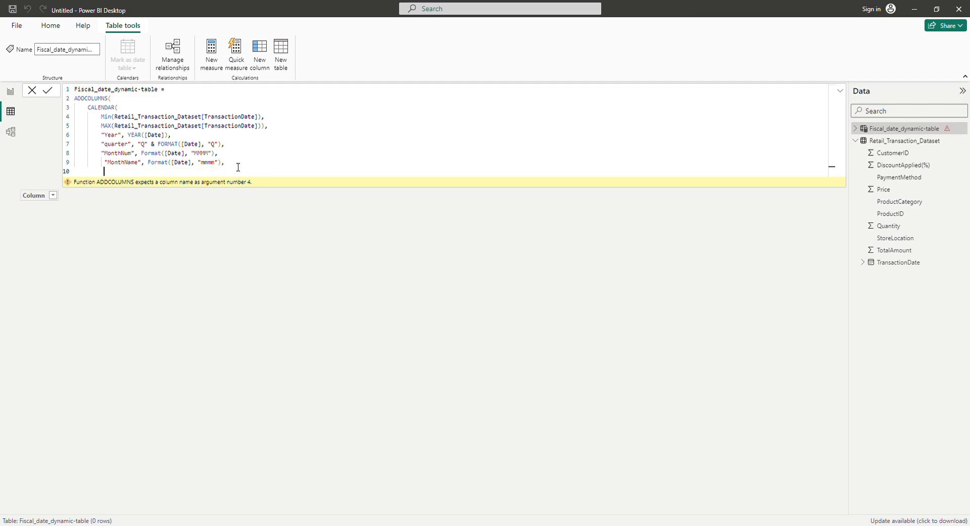
pyautogui.click(108, 166)
pyautogui.press('BackSpace')
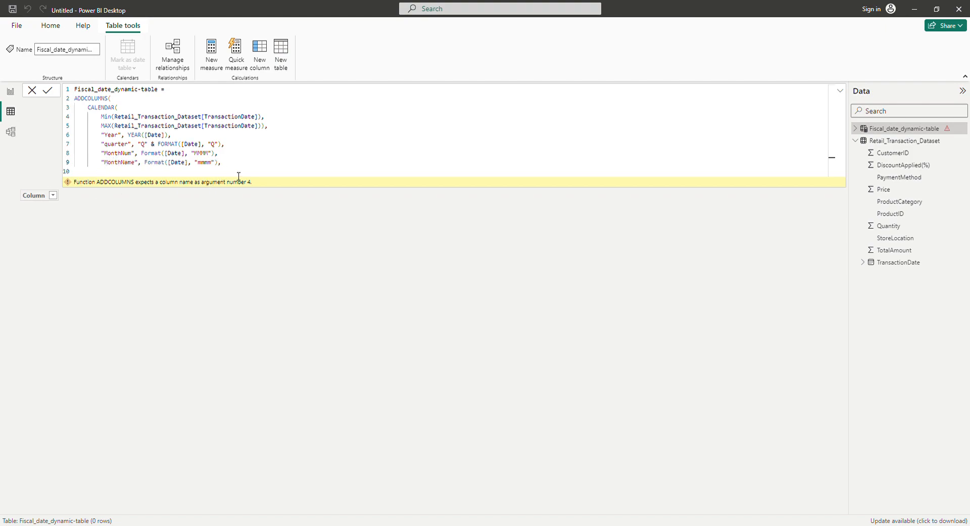
# - Start a "fiscalYear" column on a new line of ADDCOLUMNS, opening its expression with the YEAR function
pyautogui.press('Return')
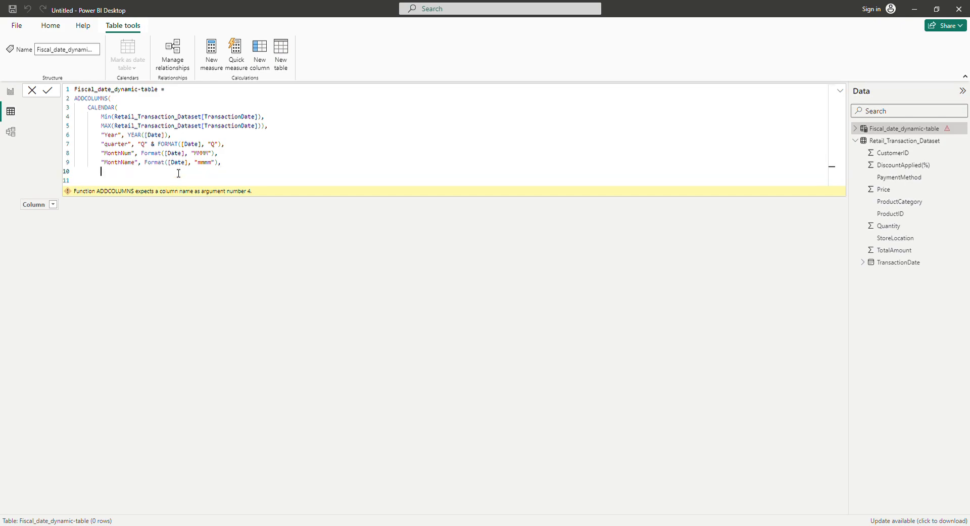
pyautogui.write('"fiscalYear",')
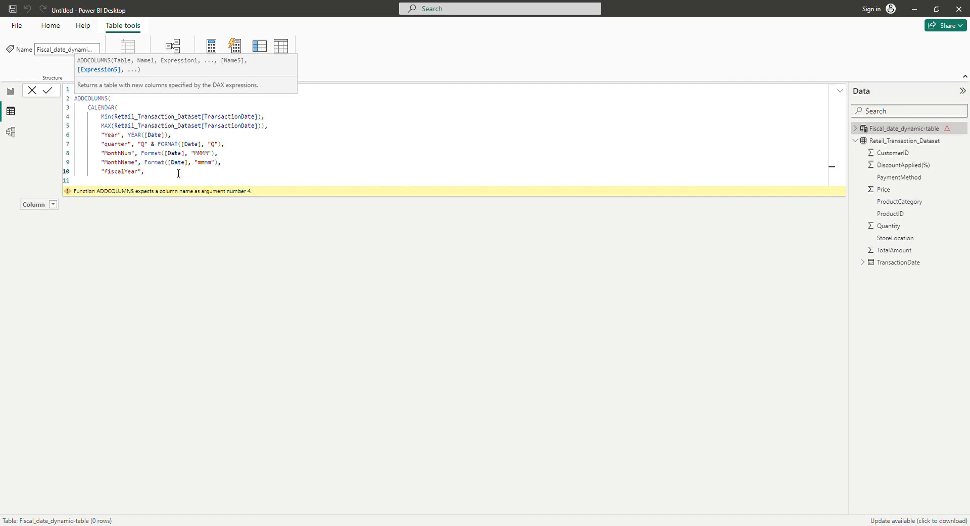
pyautogui.write('YEAR(')
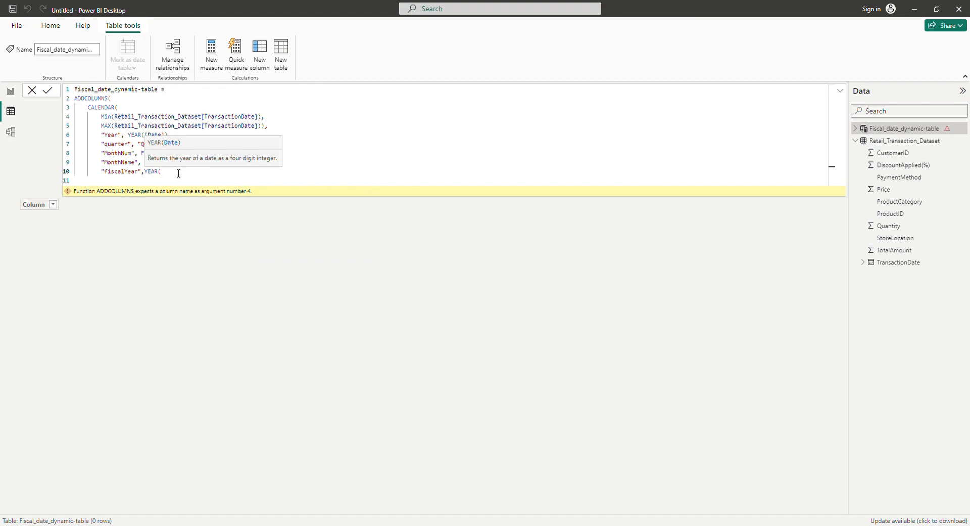
pyautogui.write('(datw')
pyautogui.press('BackSpace')
pyautogui.write('e')
pyautogui.press('Tab')
pyautogui.press('BackSpace')
pyautogui.press('BackSpace')
pyautogui.press('BackSpace')
pyautogui.press('BackSpace')
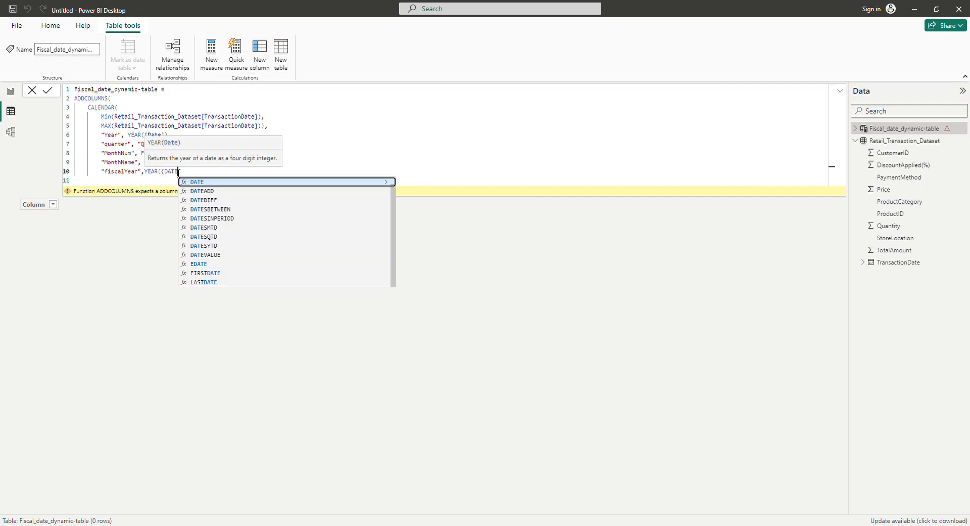
pyautogui.press('BackSpace')
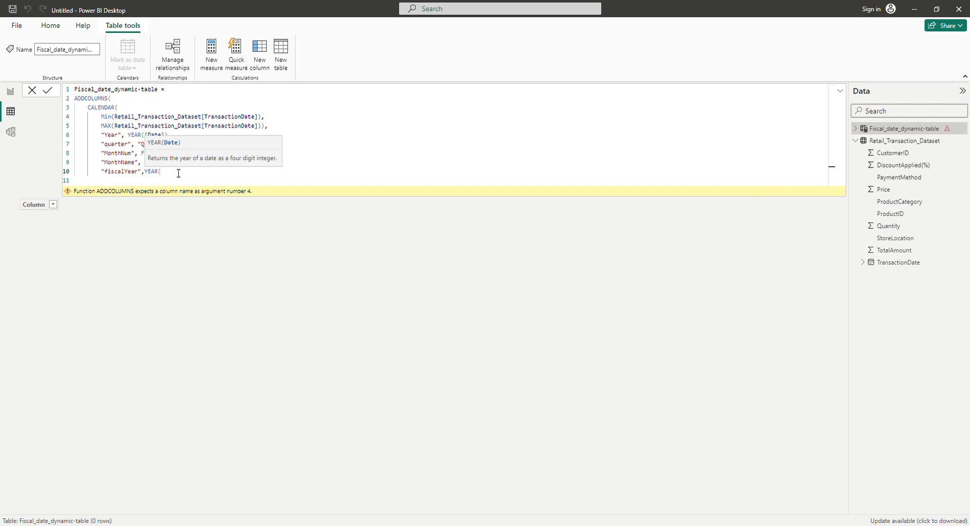
# - Give the fiscalYear column's YEAR function the [Date] argument and close it
pyautogui.write('[Dat')
pyautogui.press('Tab')
pyautogui.write(',')
pyautogui.press('BackSpace')
pyautogui.write(')')
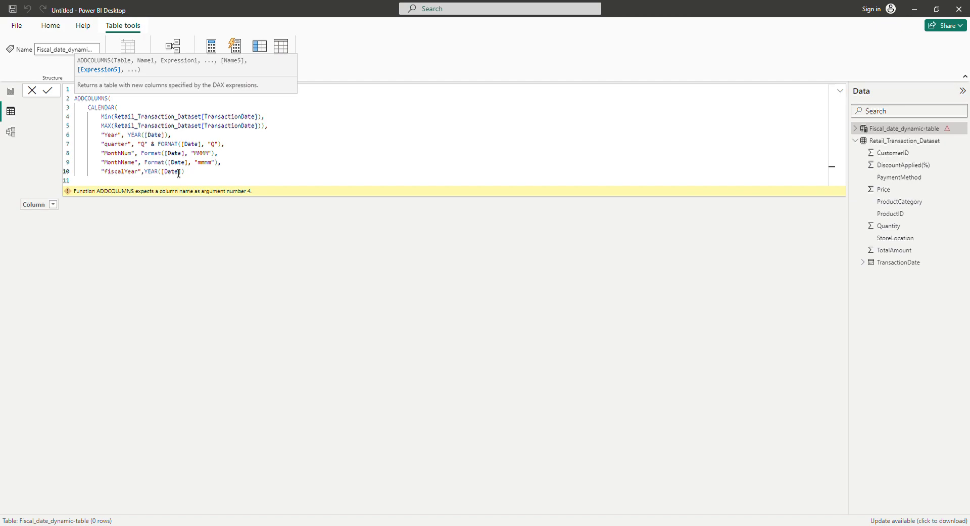
# - Extend the fiscalYear expression after YEAR([Date]) with + (MONTH([Date])
pyautogui.write(' + 9mon')
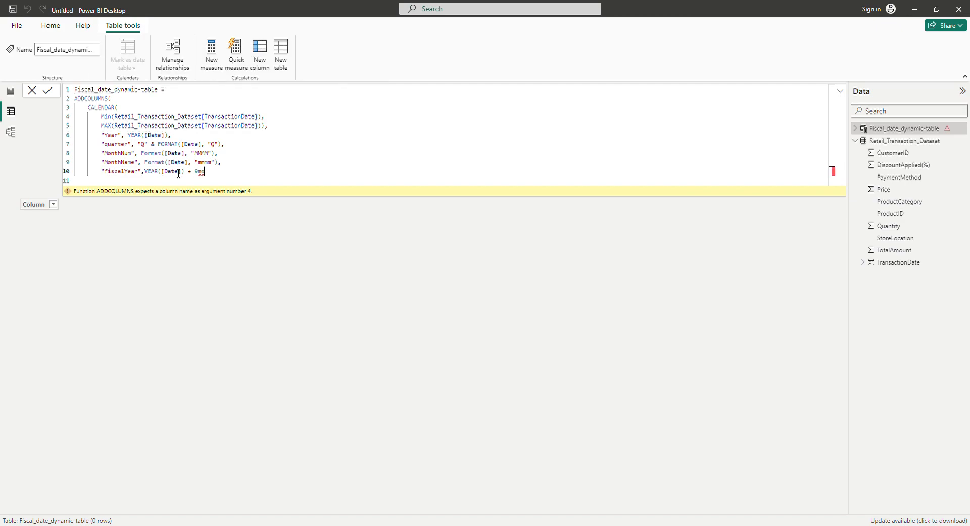
pyautogui.press('BackSpace')
pyautogui.press('BackSpace')
pyautogui.press('BackSpace')
pyautogui.press('BackSpace')
pyautogui.press('BackSpace')
pyautogui.write('(')
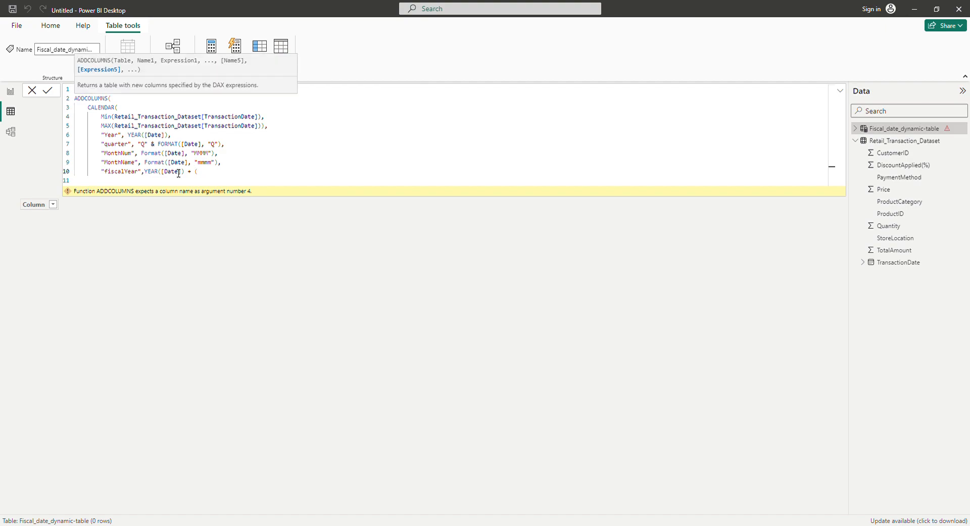
pyautogui.write('mon')
pyautogui.press('Tab')
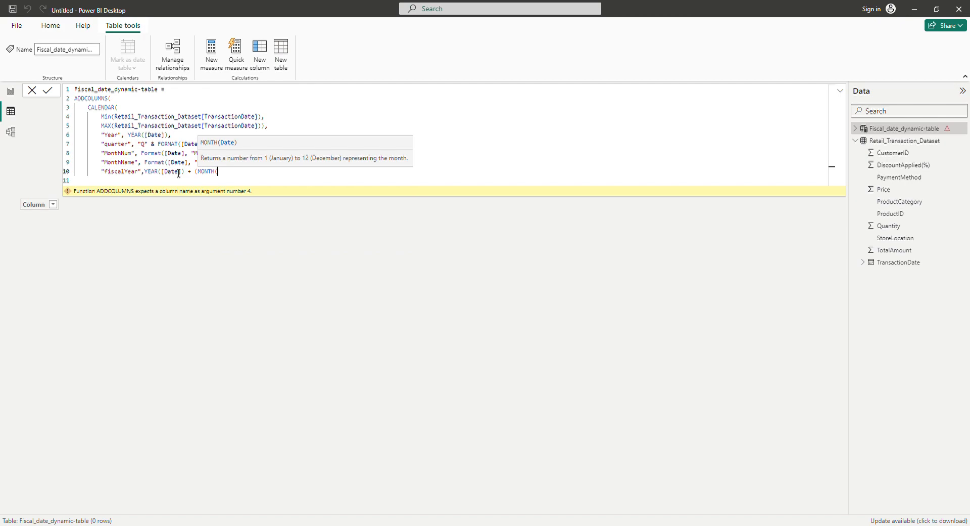
pyautogui.write('[Da')
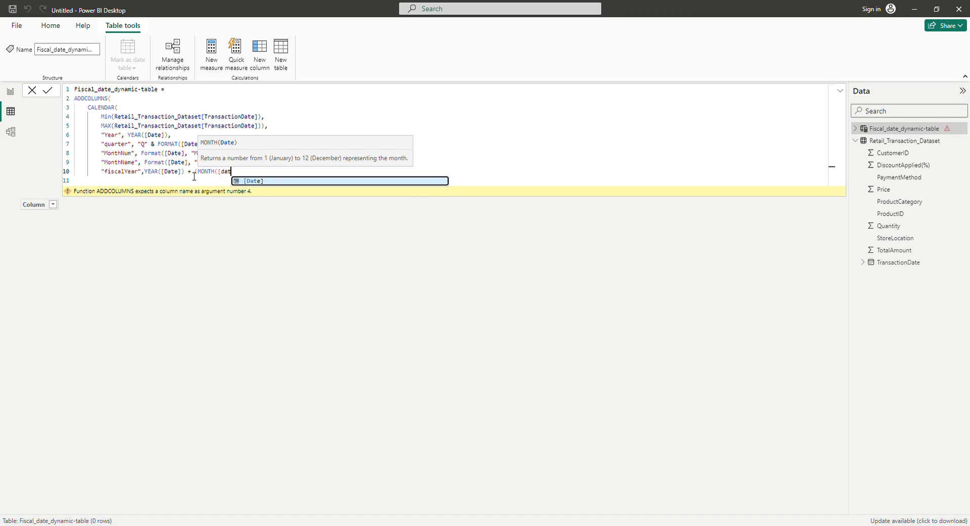
pyautogui.press('Tab')
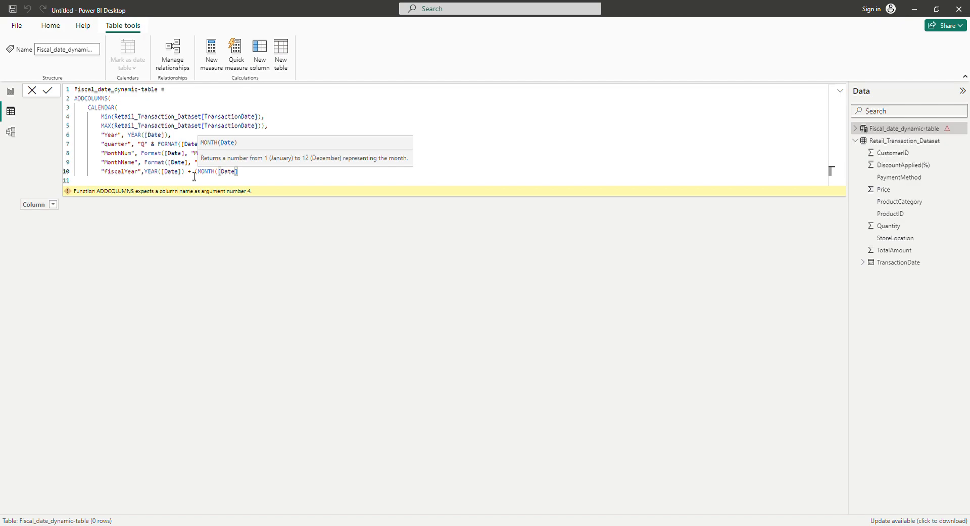
pyautogui.write(') ')
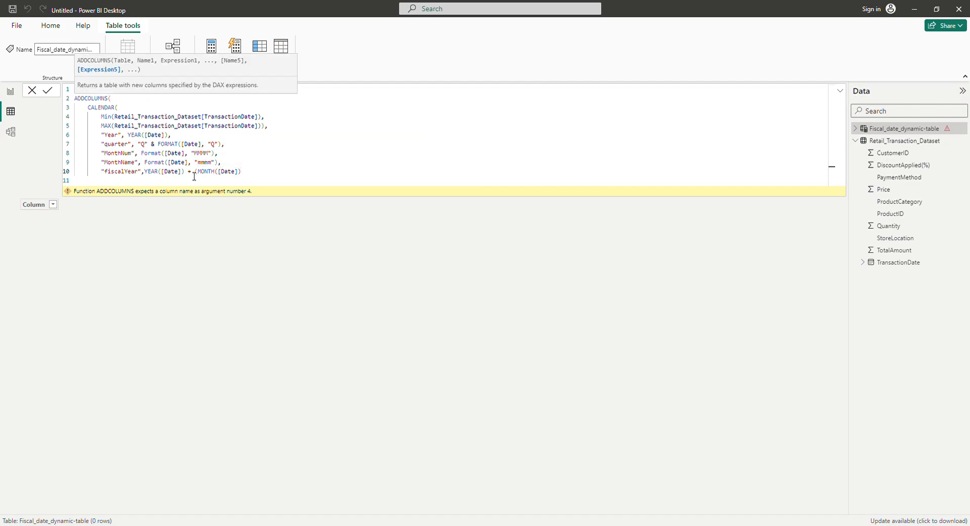
# - Complete the fiscalYear month condition with >= 4, close the parenthesis and add a comma
pyautogui.write('> =')
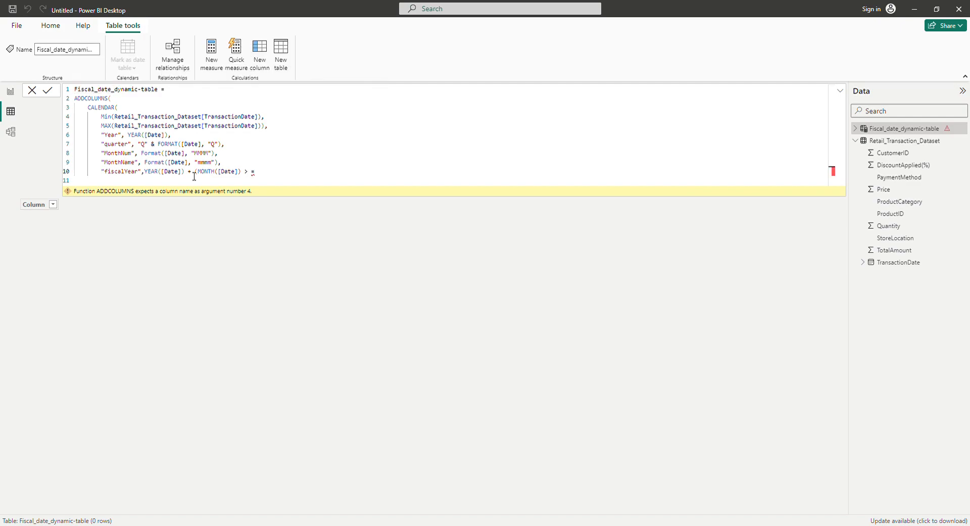
pyautogui.write(' 4')
pyautogui.press('BackSpace')
pyautogui.press('BackSpace')
pyautogui.press('BackSpace')
pyautogui.press('BackSpace')
pyautogui.press('BackSpace')
pyautogui.write('>= 4),')
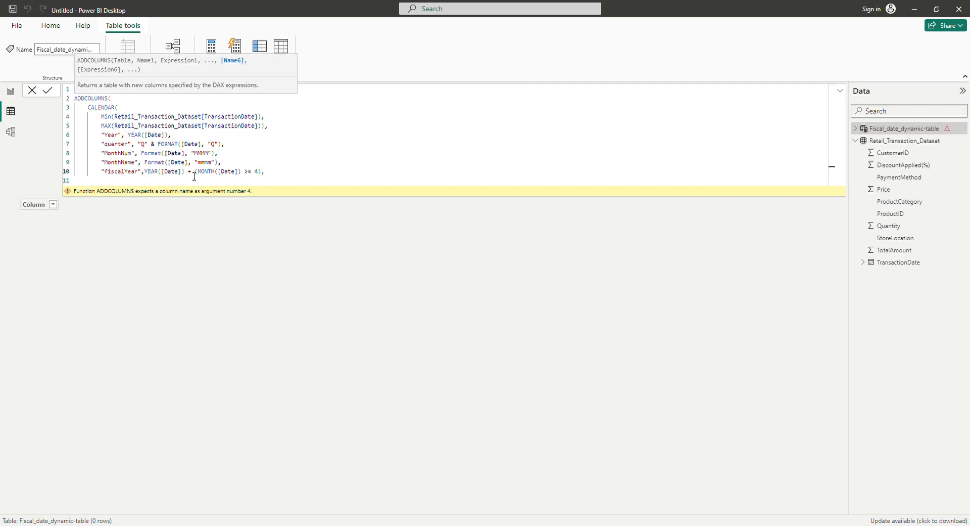
# - Start a "FiscalQuar" column on a new line of ADDCOLUMNS, beginning its expression with "Q" & (if
pyautogui.press('Return')
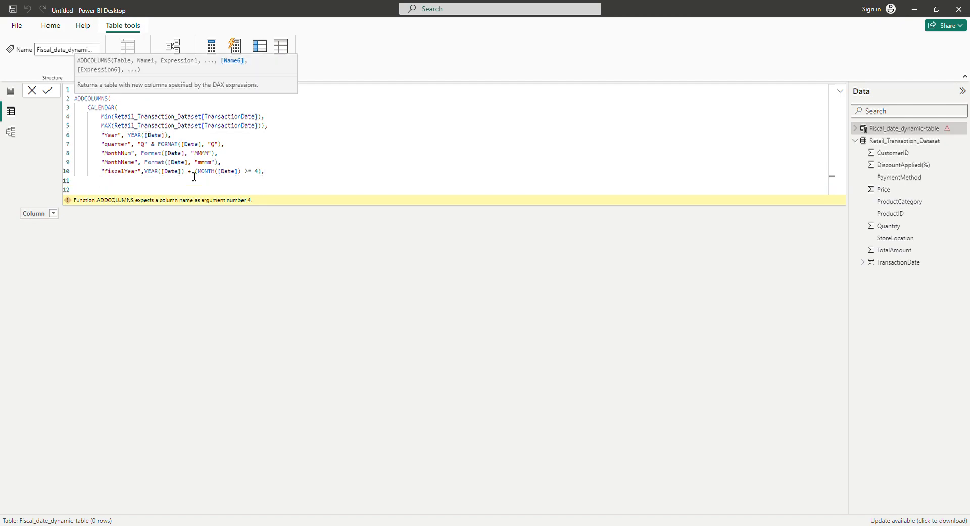
pyautogui.write('Fiscal')
pyautogui.press('BackSpace')
pyautogui.press('BackSpace')
pyautogui.press('BackSpace')
pyautogui.press('BackSpace')
pyautogui.press('BackSpace')
pyautogui.press('BackSpace')
pyautogui.write('"FiscalQuar", "Q" & (if')
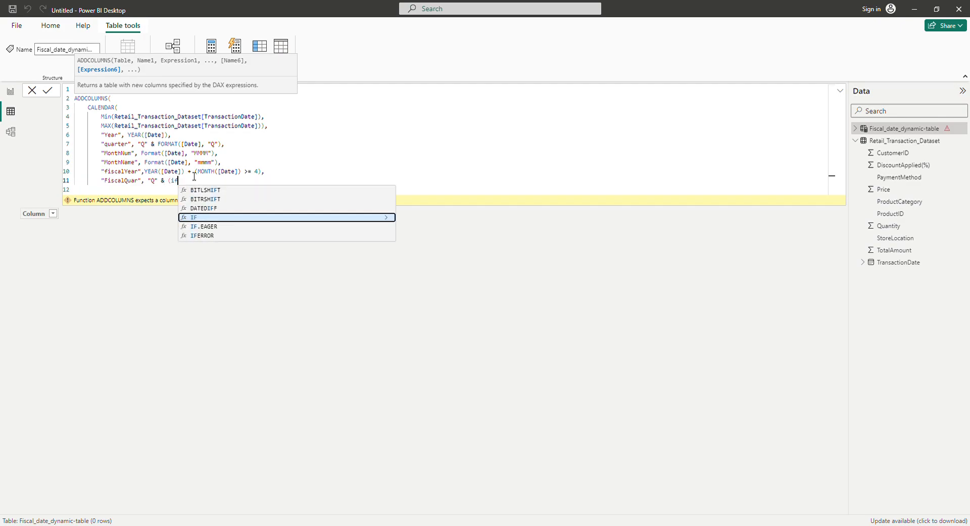
# - Give the FiscalQuar column's IF function the condition MONTH([Date]) >3, followed by a comma
pyautogui.press('BackSpace')
pyautogui.write('(month')
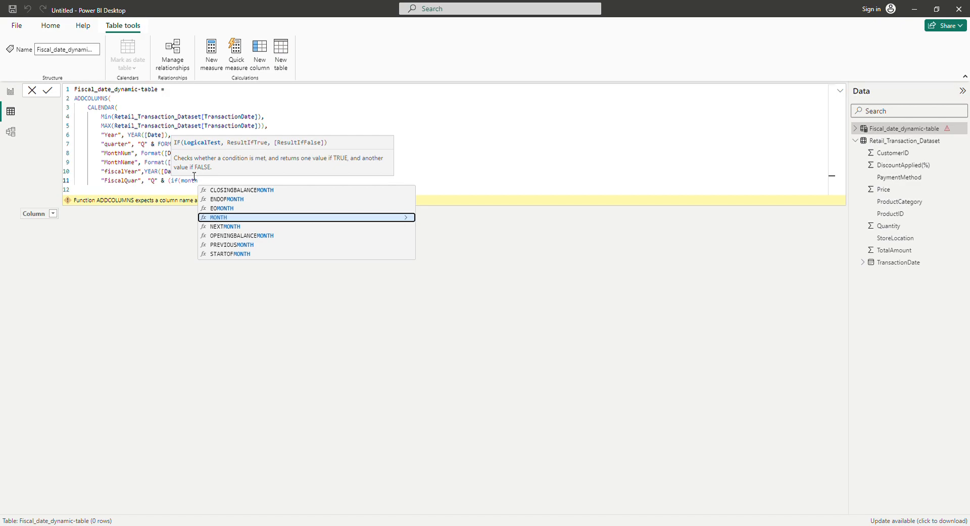
pyautogui.press('Tab')
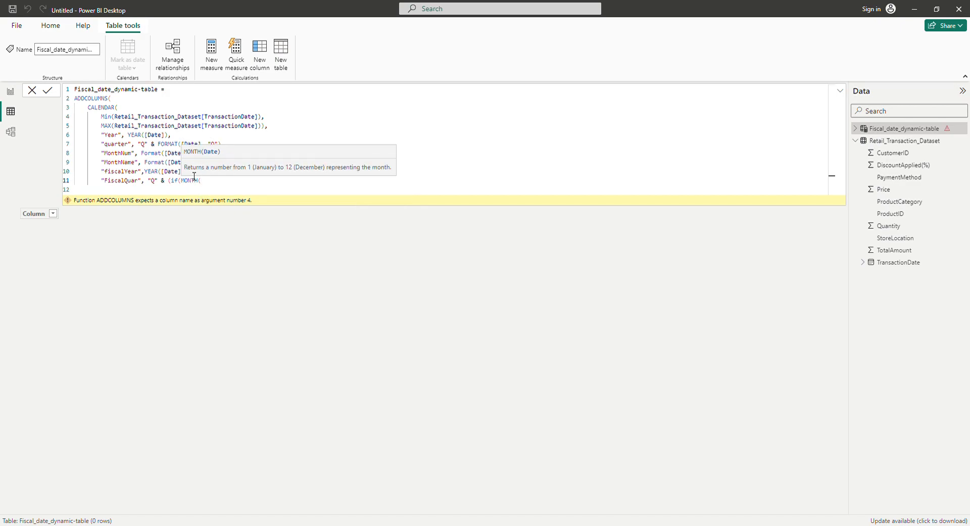
pyautogui.write('[Date])')
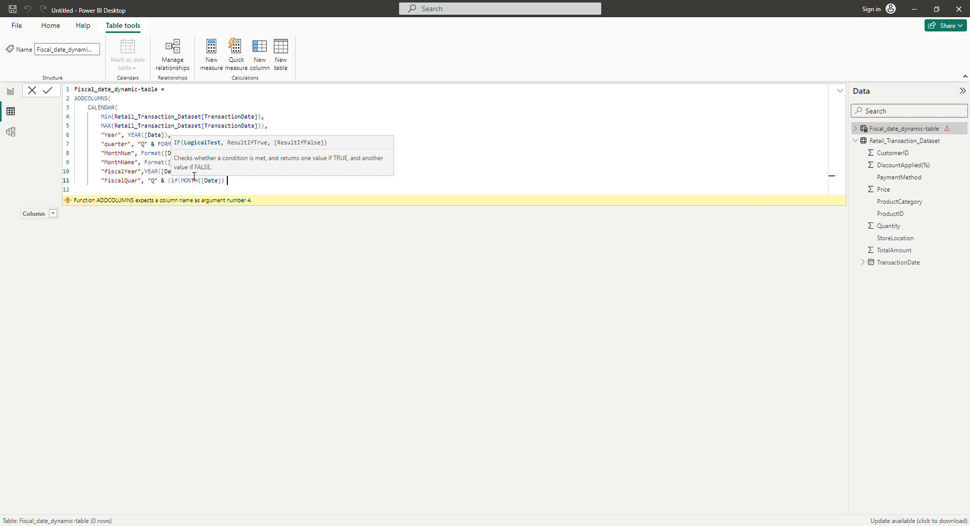
pyautogui.write('>3, r')
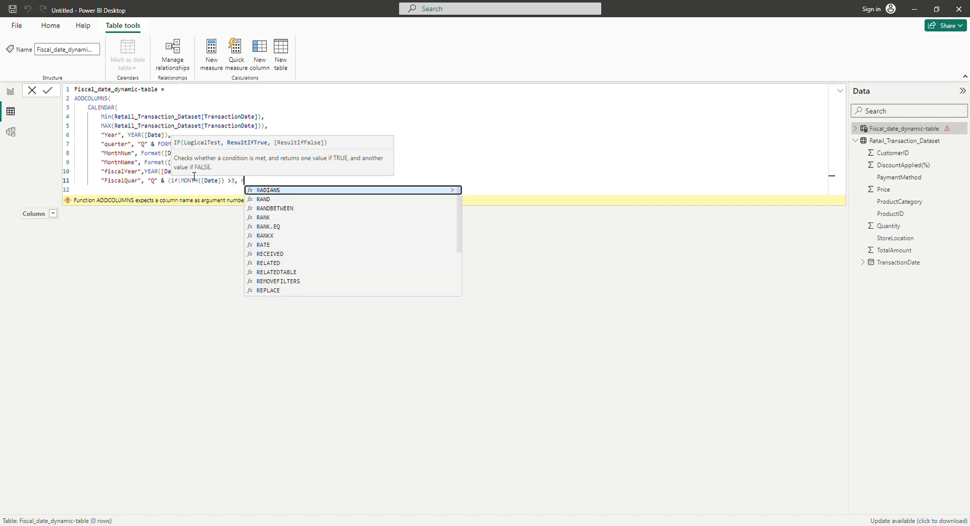
# - Begin the IF's true result with ROUNDUP(MONTH([Date])/
pyautogui.write('oundu')
pyautogui.press('Tab')
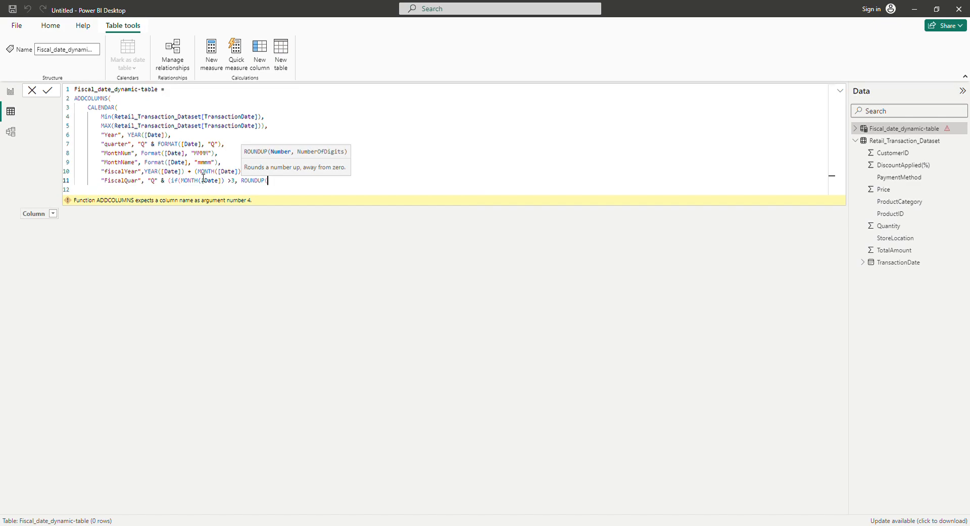
pyautogui.write('month')
pyautogui.press('Tab')
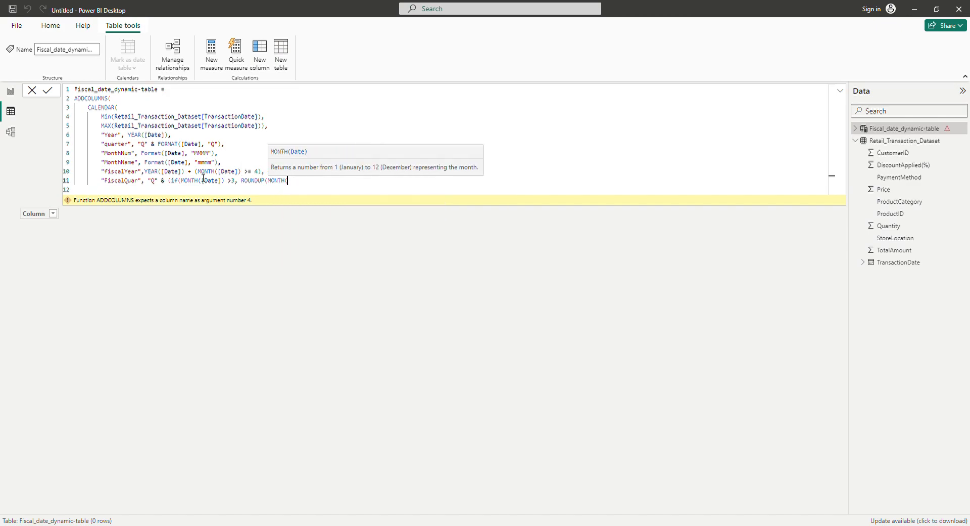
pyautogui.write('[')
pyautogui.press('Tab')
pyautogui.write(')/')
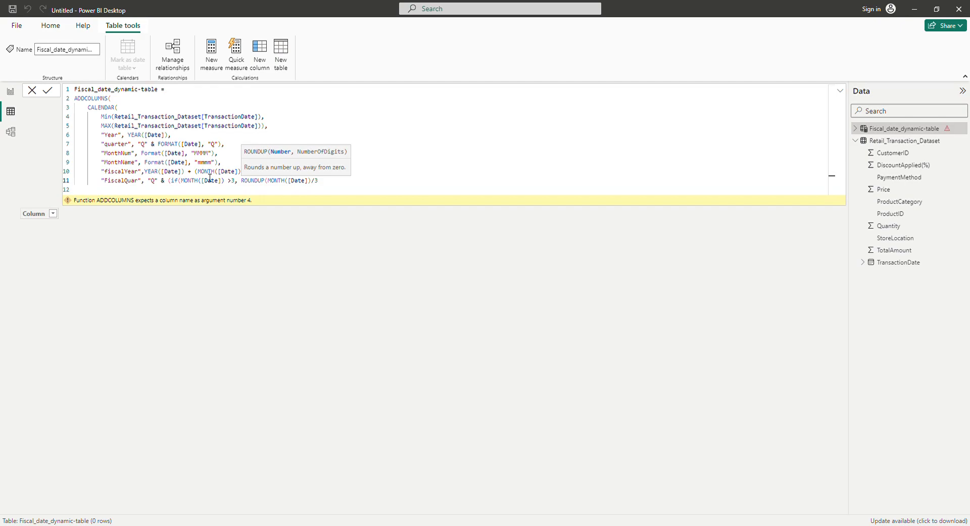
# - Complete the ROUNDUP with divisor 3 and 0 digits, subtract 1 from it, and give 4 as the IF's false result
pyautogui.write('3 , 0')
pyautogui.write(',')
pyautogui.press('BackSpace')
pyautogui.press('BackSpace')
pyautogui.write('0), -1,')
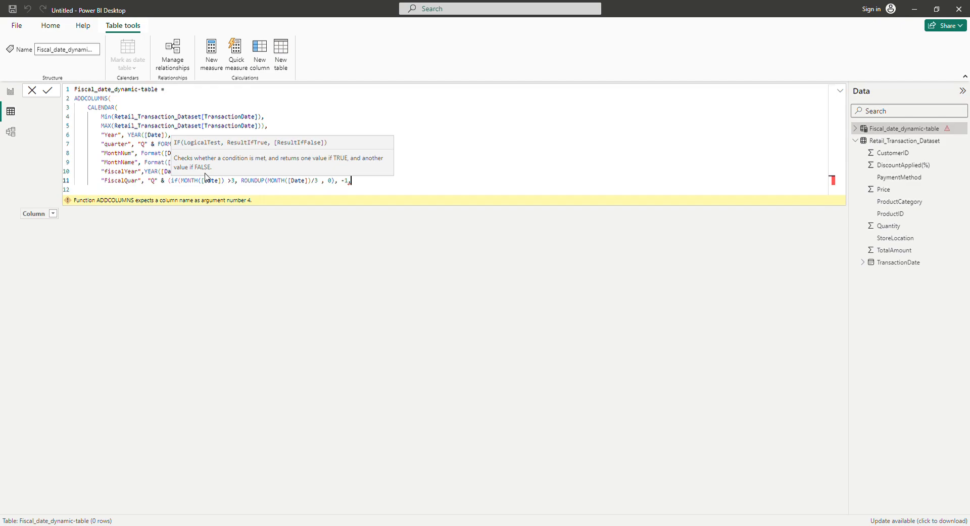
pyautogui.write('4)')
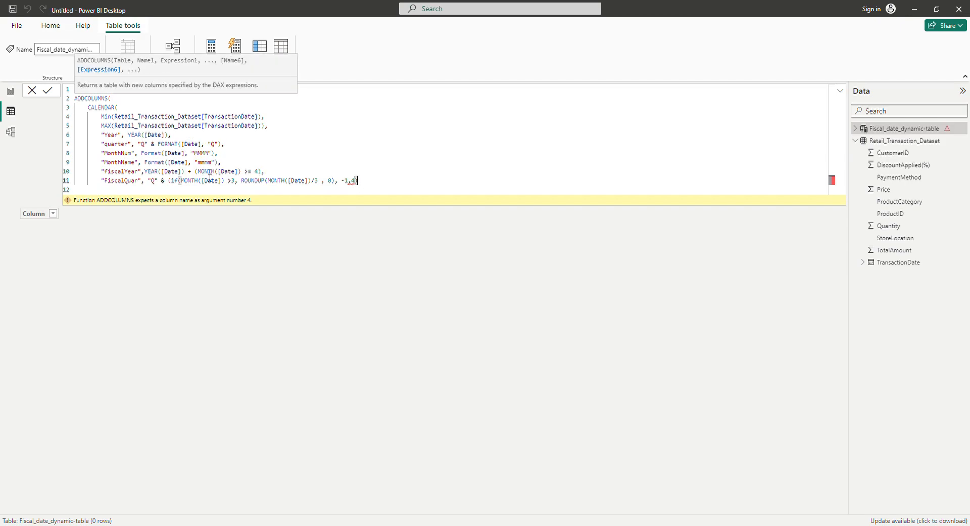
pyautogui.click(337, 180)
pyautogui.press('BackSpace')
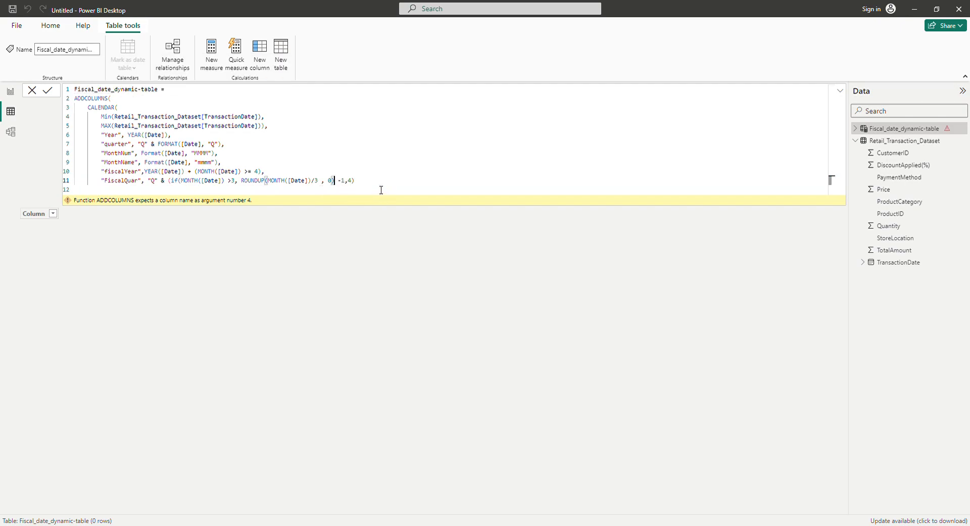
# - Close the table formula with )), commit it, and look through the generated date rows with the formula collapsed
pyautogui.press('End')
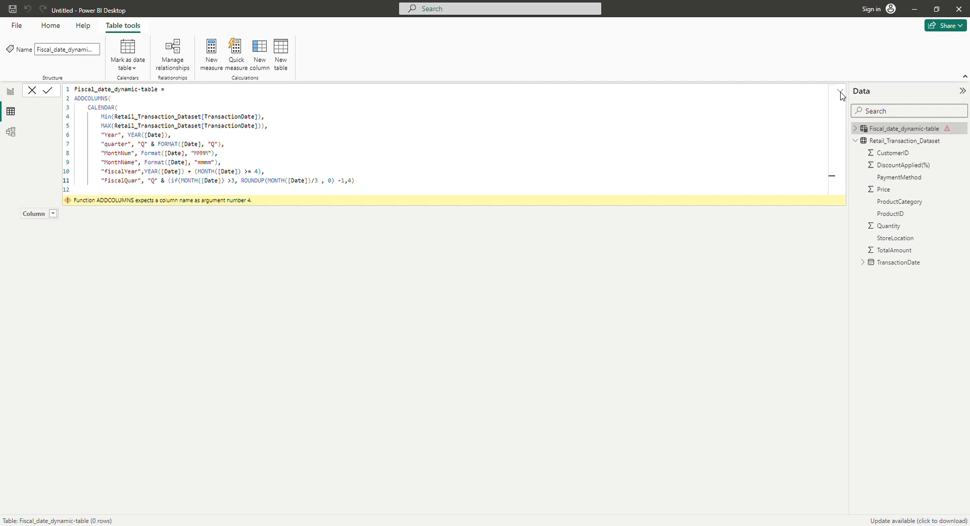
pyautogui.write('))')
pyautogui.press('Return')
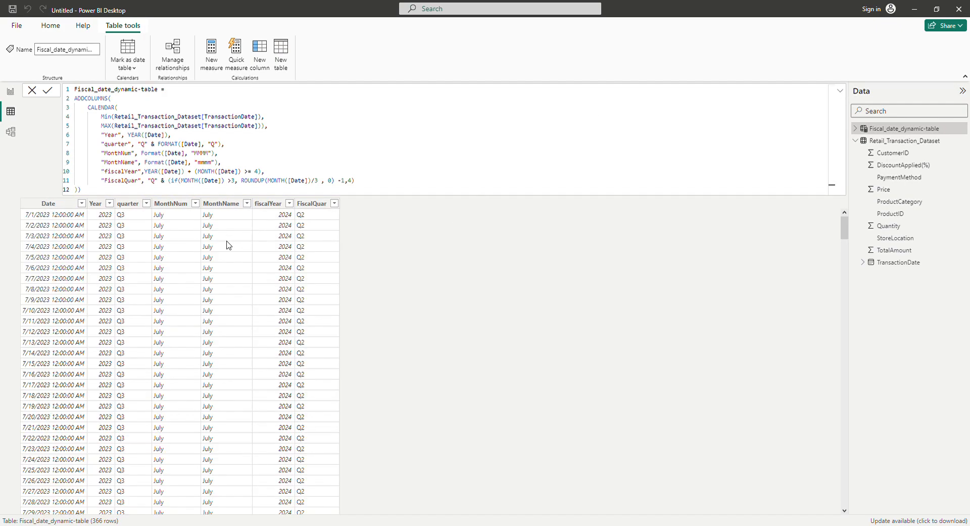
pyautogui.click(841, 91)
pyautogui.click(841, 91)
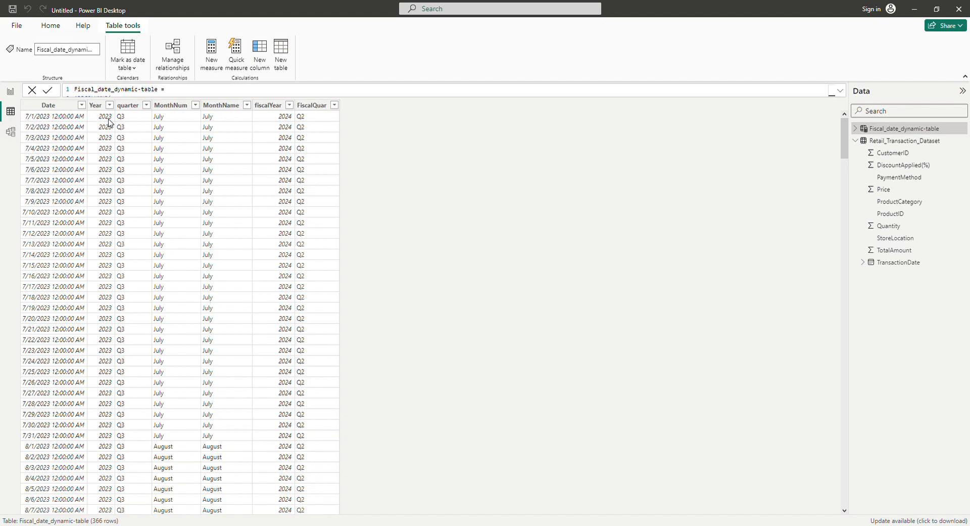
pyautogui.scroll(-20, 238, 253)
pyautogui.scroll(20, 244, 275)
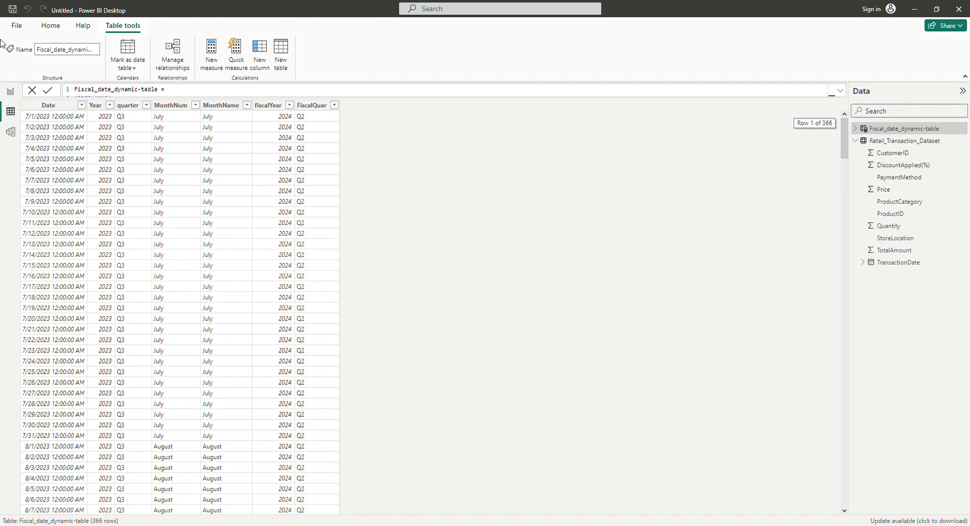
# - In the model, relate TransactionDate in Retail_Transaction_Dataset to Date in Fiscal_date_dynamic-table
pyautogui.click(11, 93)
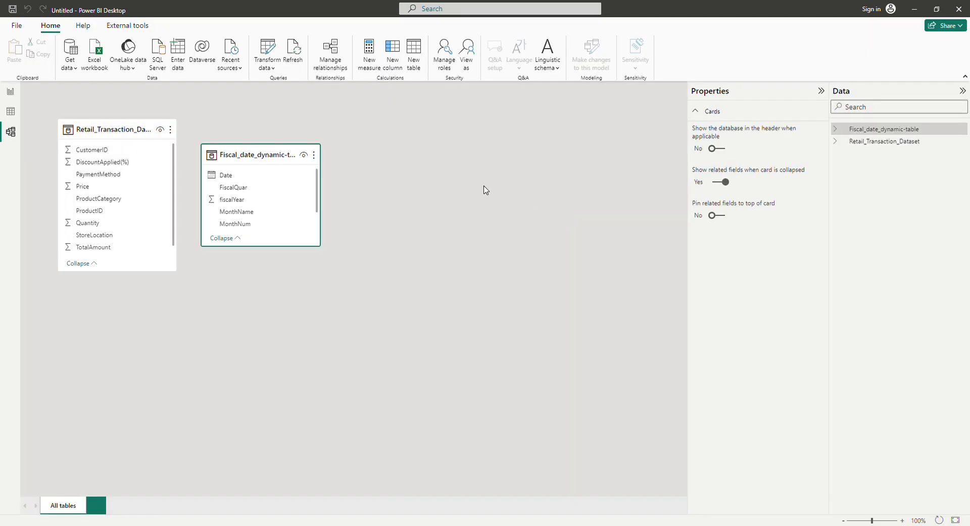
pyautogui.scroll(-1, 104, 212)
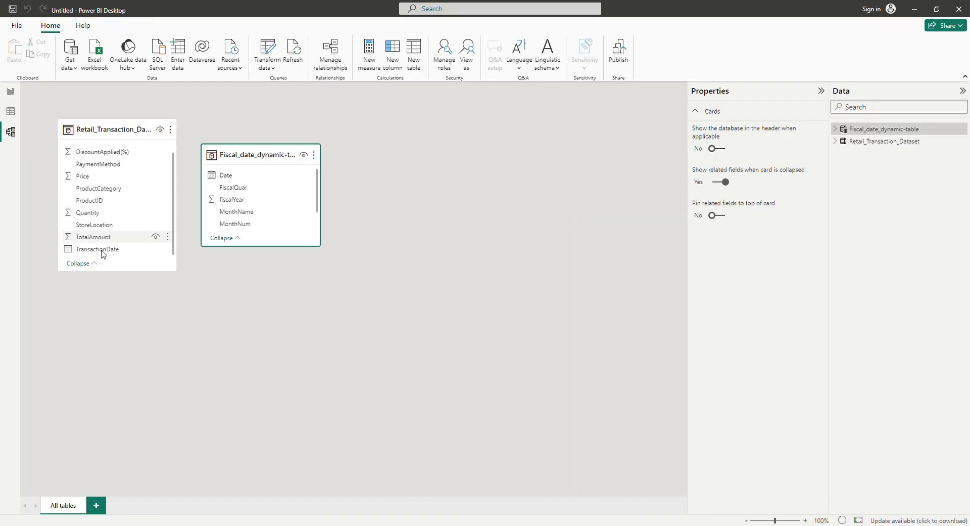
pyautogui.moveTo(104, 248); pyautogui.dragTo(241, 176)
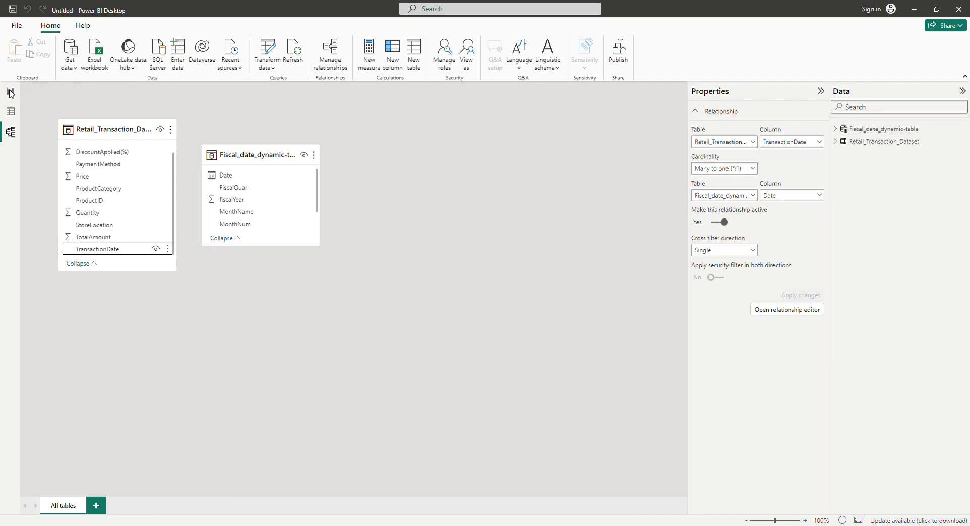
# - On the report page, replace the TransactionDate slicer's field with Year from Fiscal_date_dynamic-table
pyautogui.click(10, 93)
pyautogui.click(14, 94)
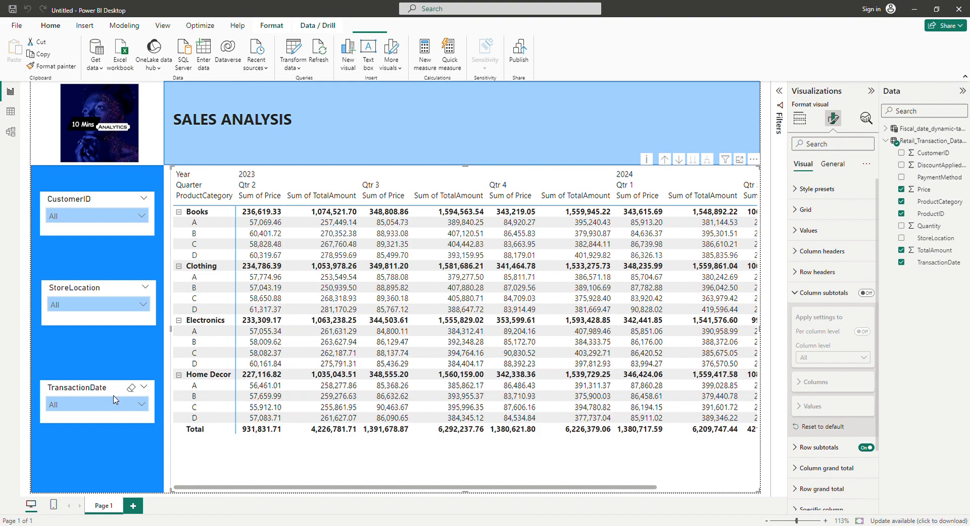
pyautogui.click(110, 390)
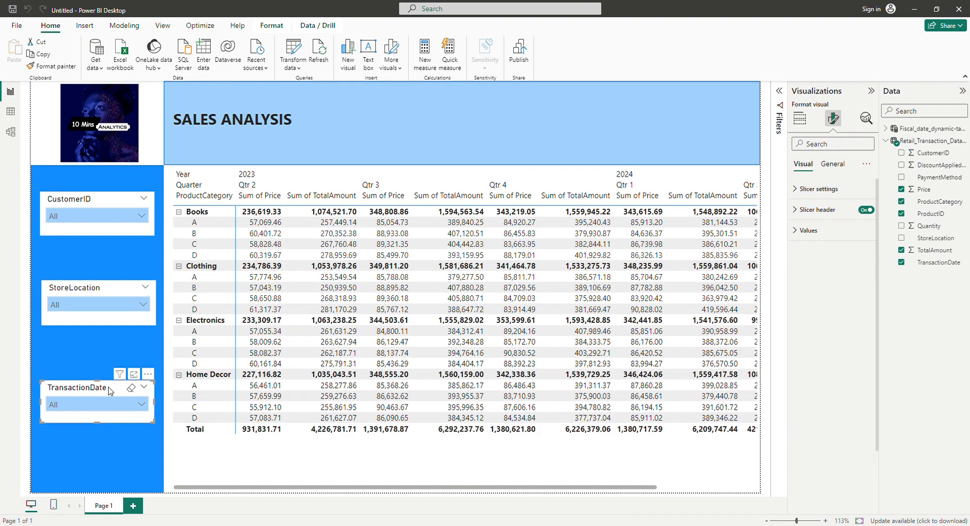
pyautogui.click(804, 121)
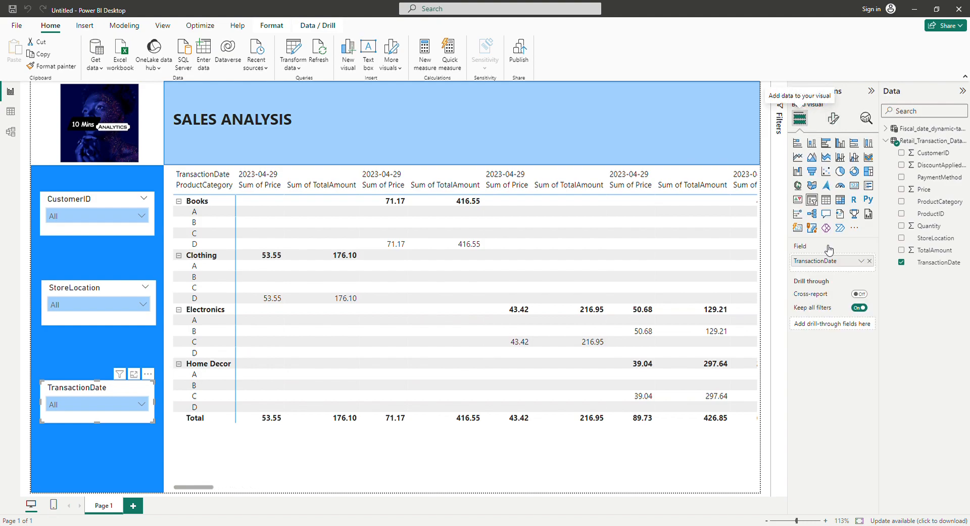
pyautogui.click(869, 261)
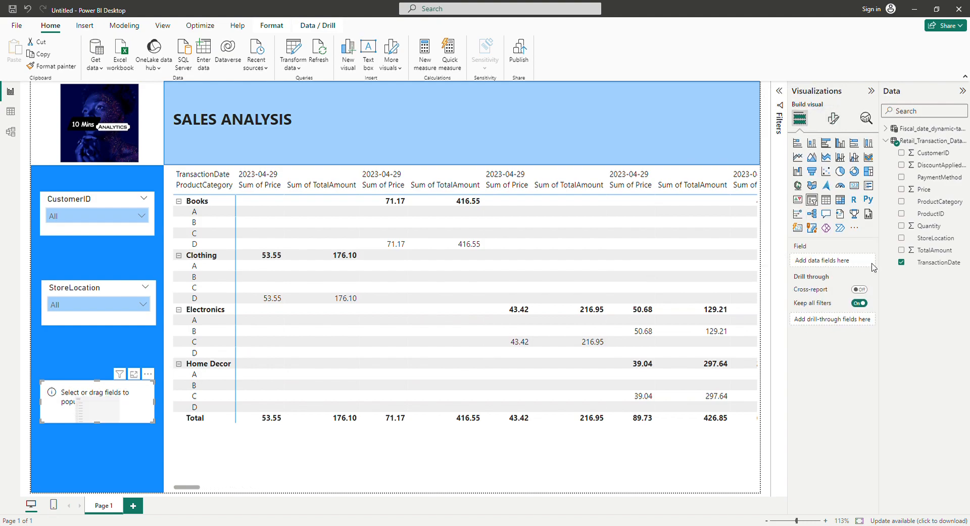
pyautogui.click(887, 129)
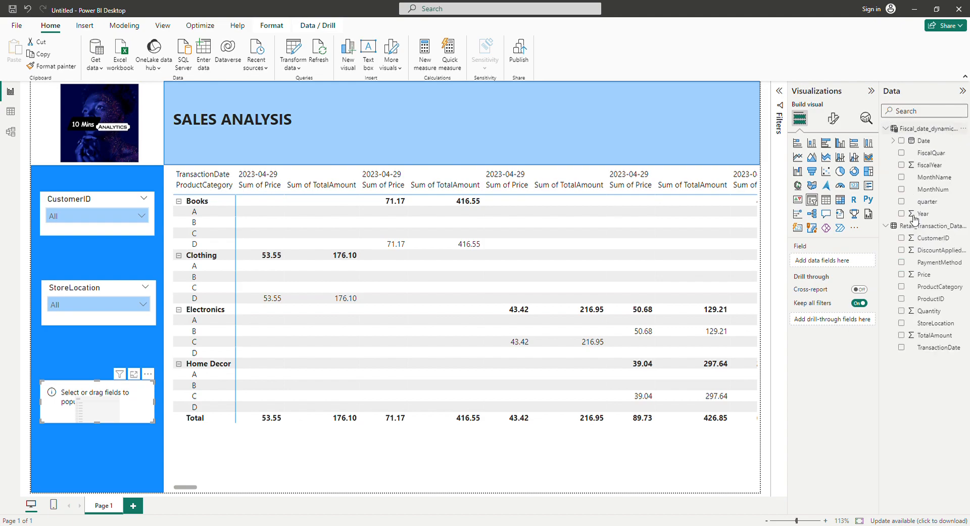
pyautogui.click(902, 213)
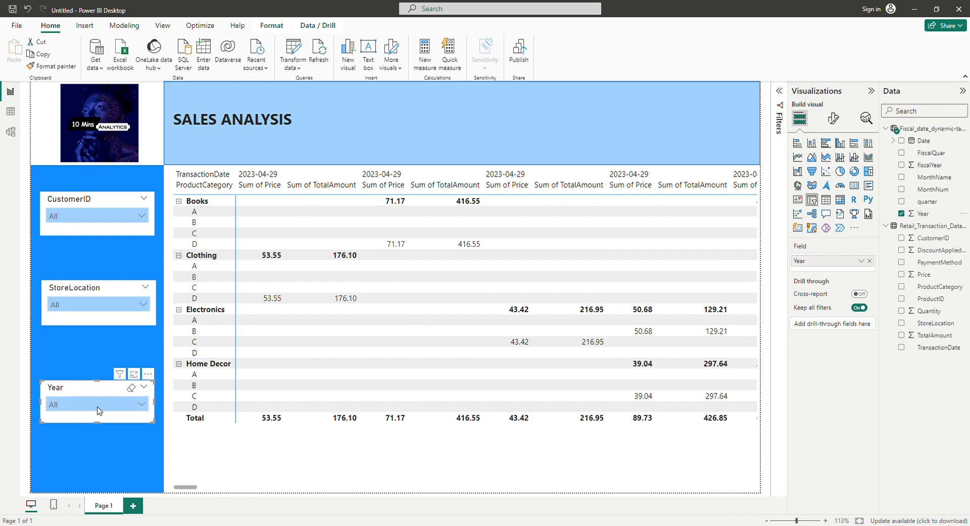
# - Try filtering the sales matrix with the Year slicer, first by 2023 and 2024, and clear the filter before selecting the matrix
pyautogui.click(98, 404)
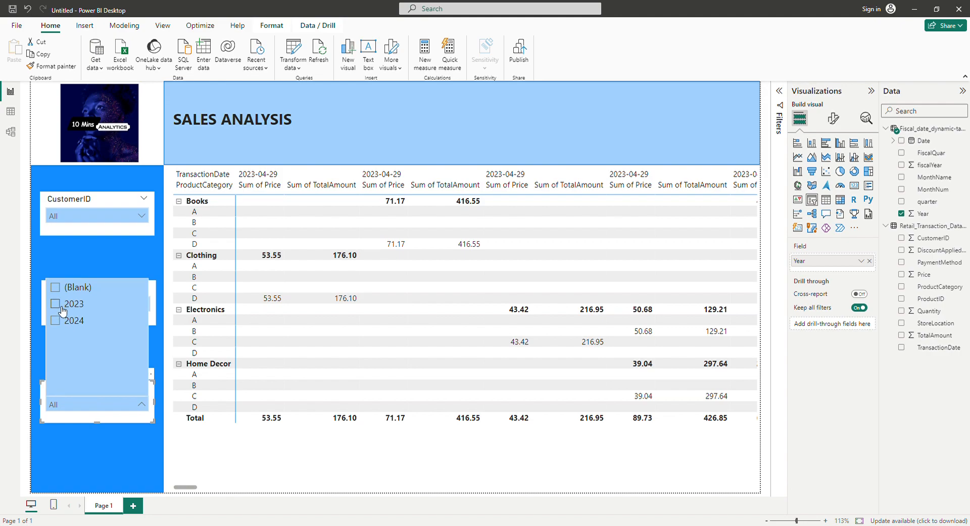
pyautogui.click(63, 308)
pyautogui.click(59, 328)
pyautogui.click(60, 328)
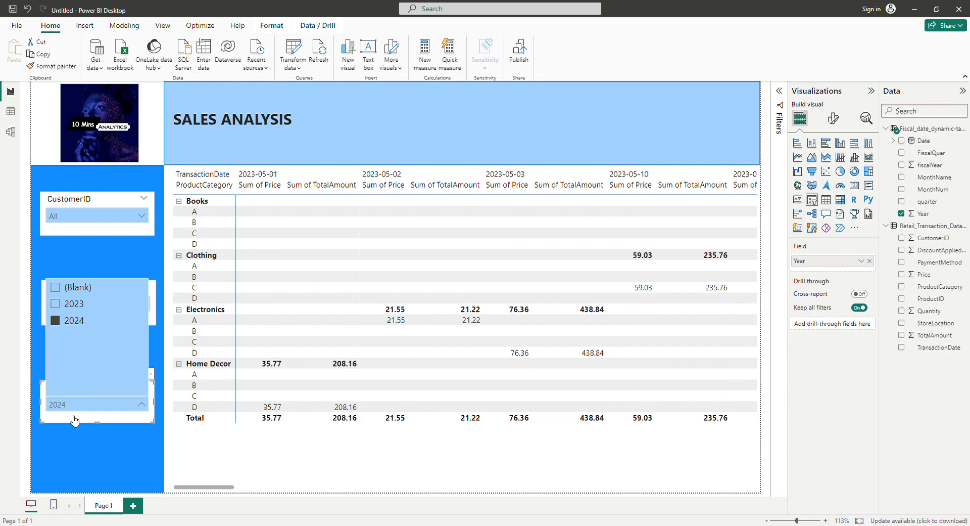
pyautogui.click(104, 451)
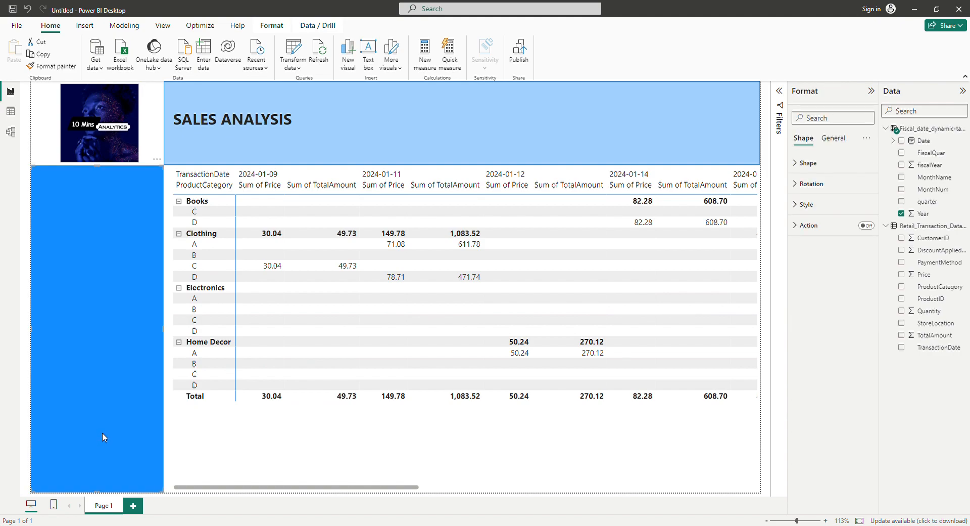
pyautogui.click(237, 451)
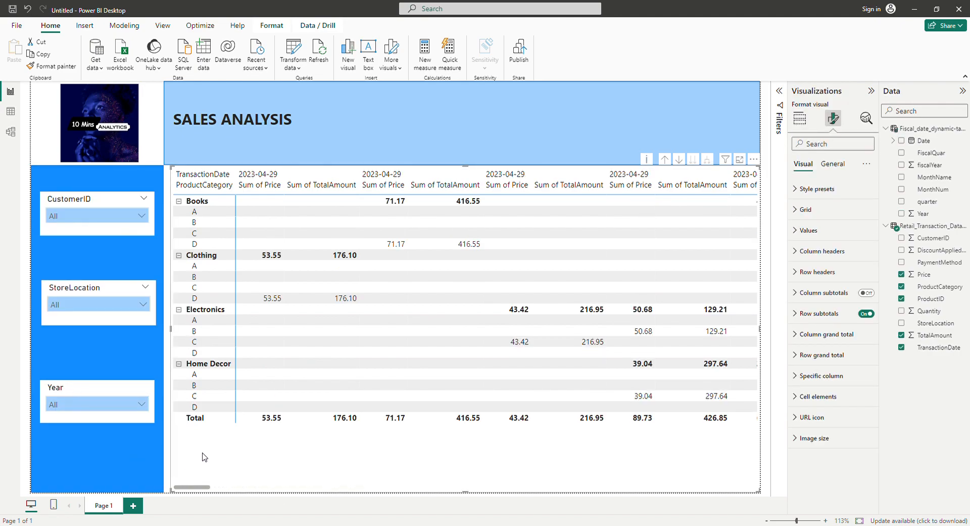